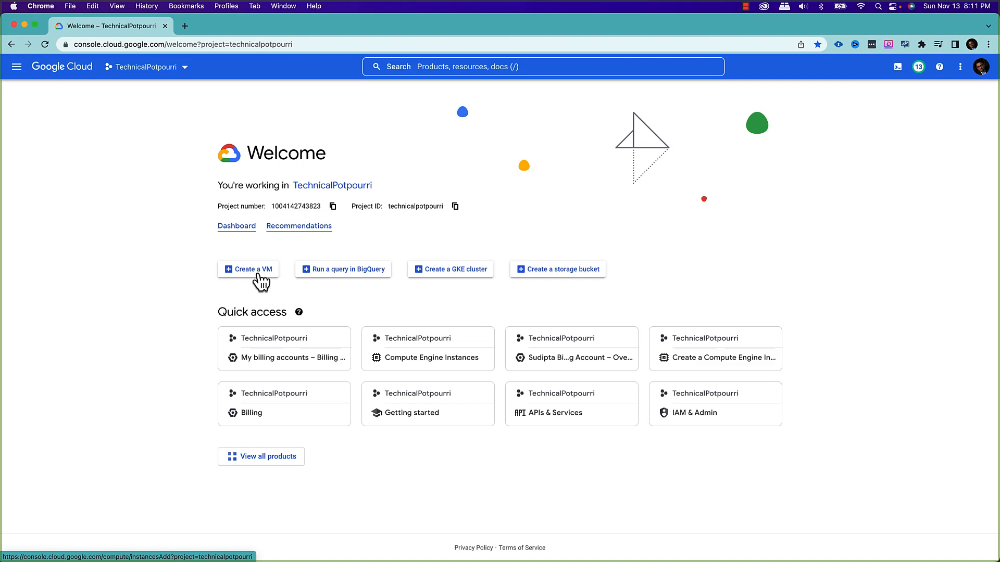
Search the console for "vm" and open Compute Engine's VM instances page.
click(456, 68)
text(vm)
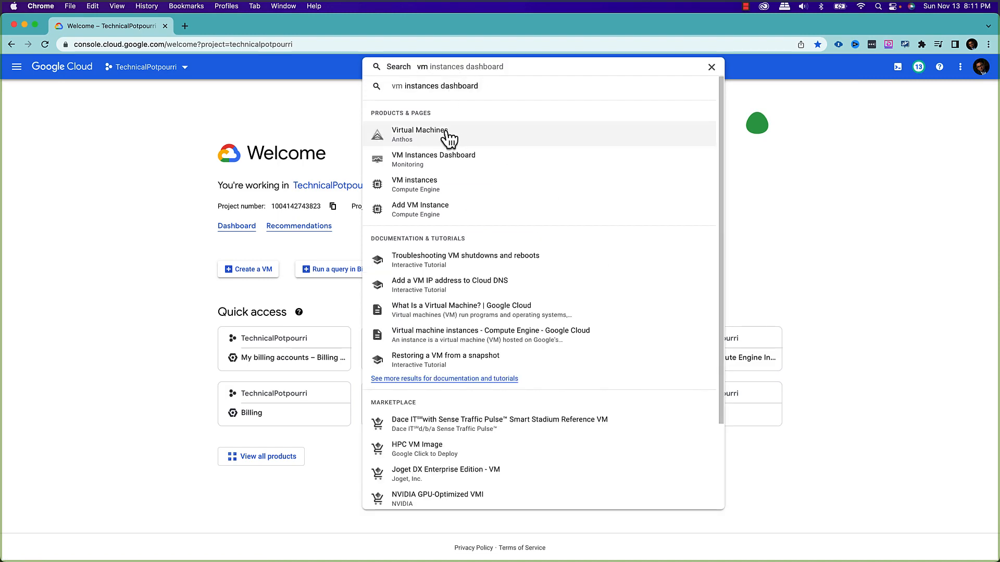
click(420, 188)
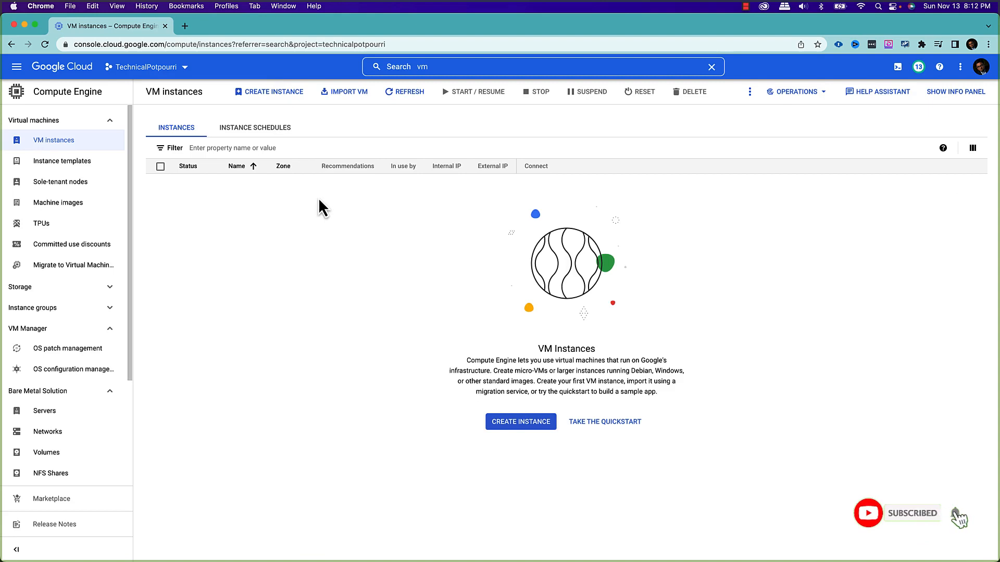
Create a new VM instance in region northamerica-northeast2 (Toronto) with HTTP traffic allowed through the firewall.
click(522, 425)
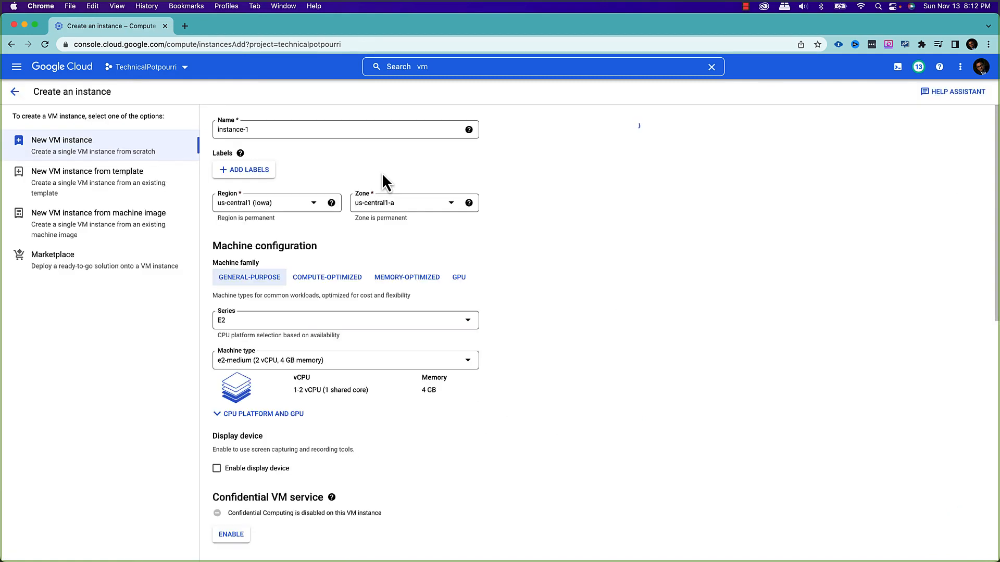
click(314, 204)
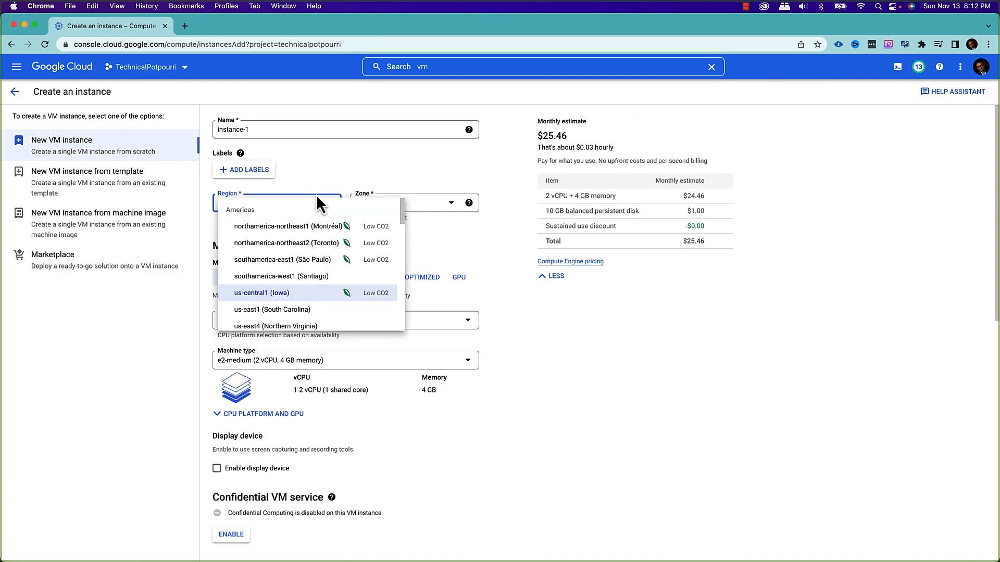
click(312, 245)
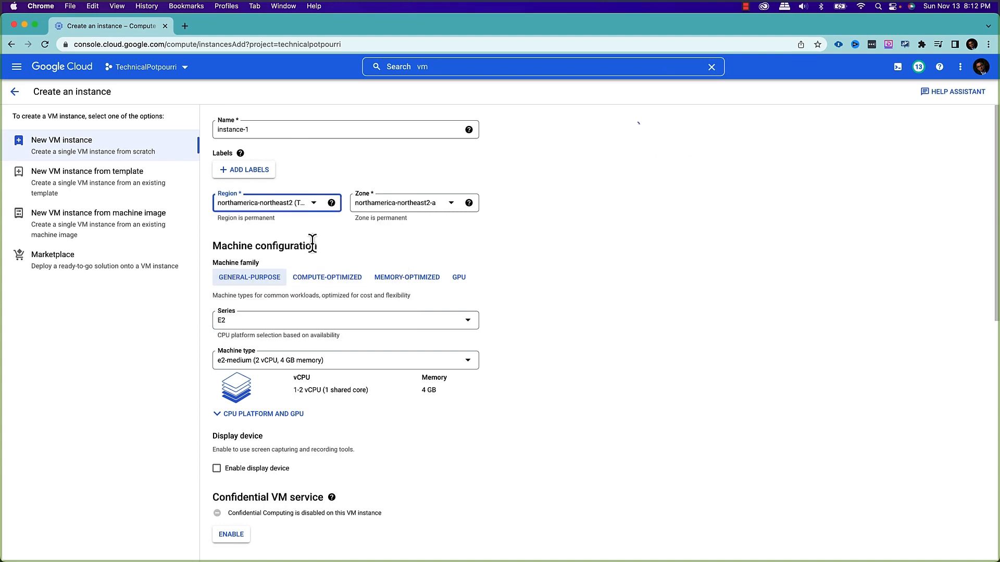
scroll(549, 270, down, 5)
scroll(547, 270, down, 6)
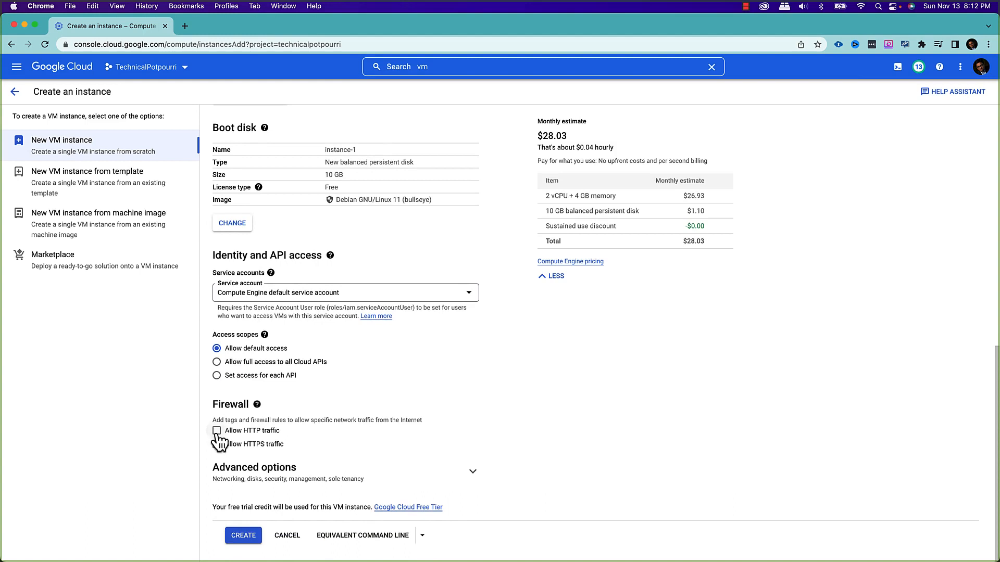
click(216, 431)
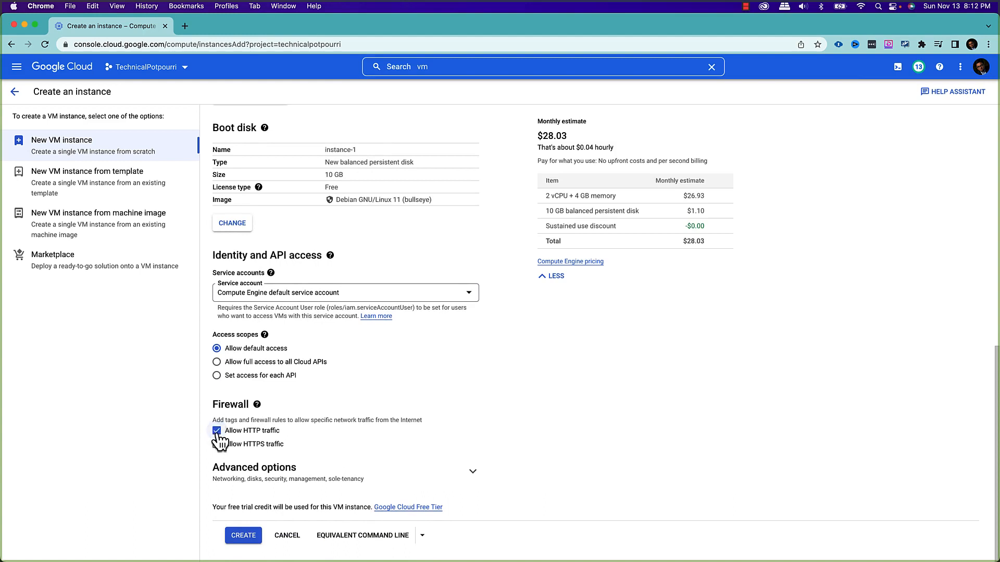
click(244, 535)
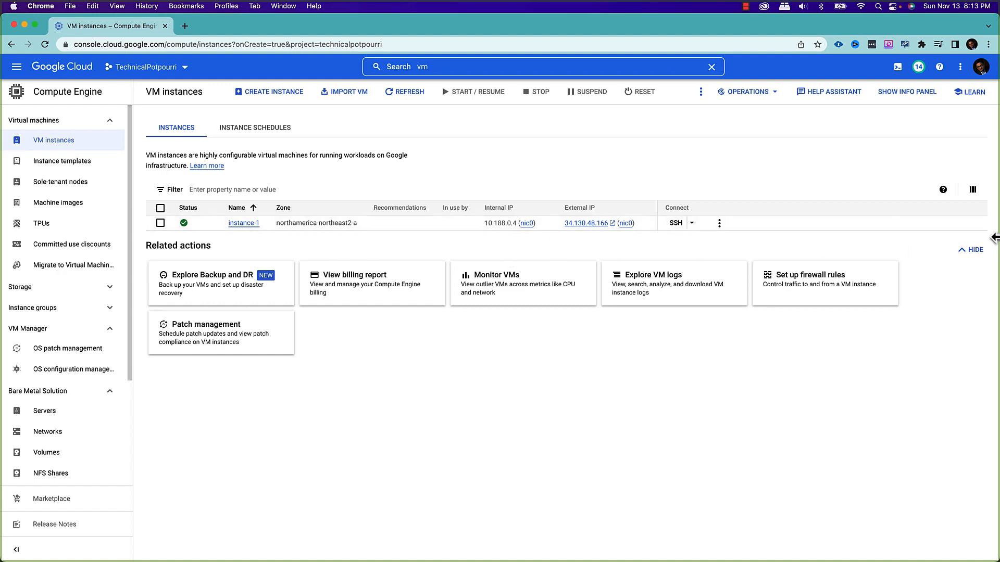
Narrow the browser window so that free desktop space is left beside it.
drag(998, 241, 819, 235)
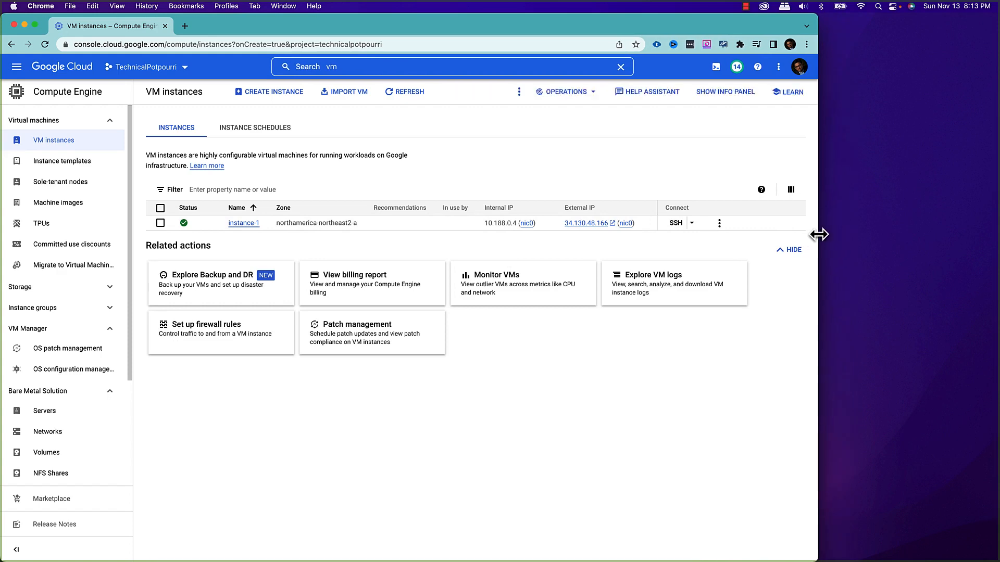
click(692, 224)
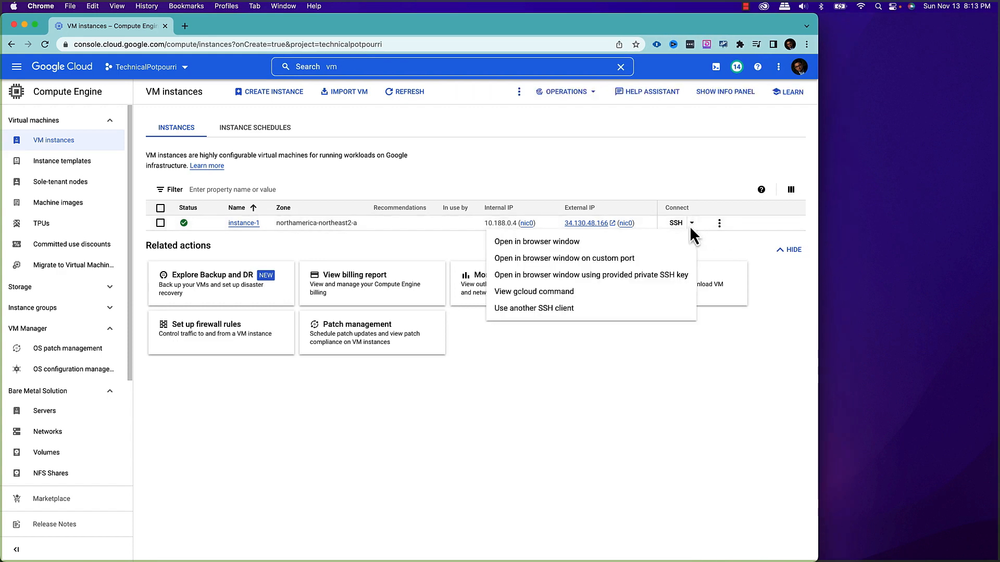
click(624, 242)
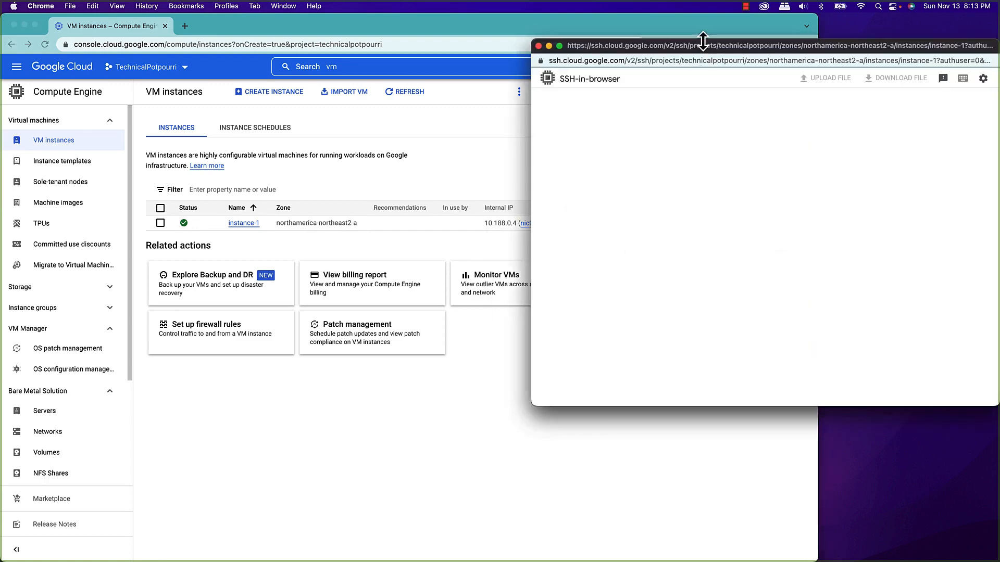
drag(702, 46, 599, 259)
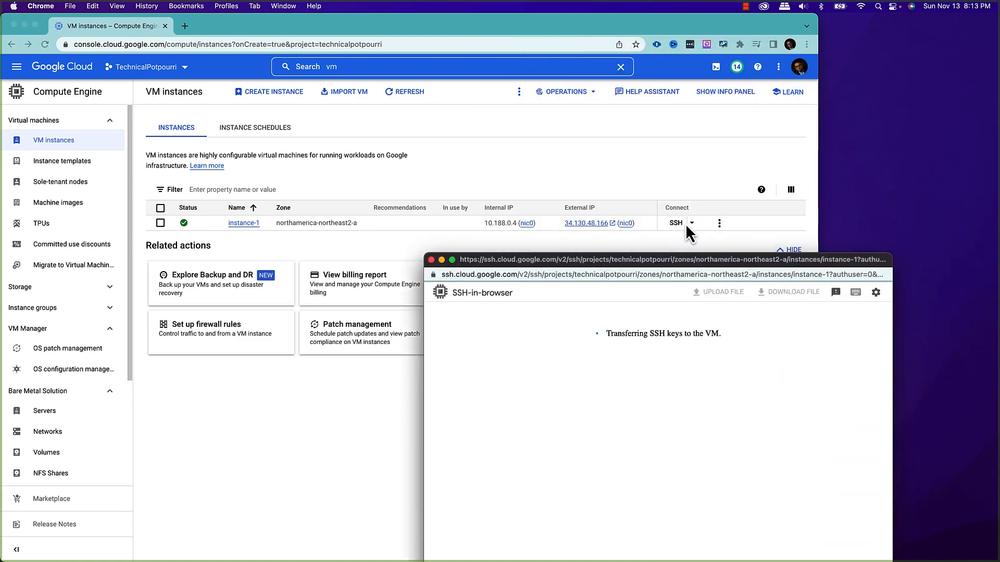
click(432, 260)
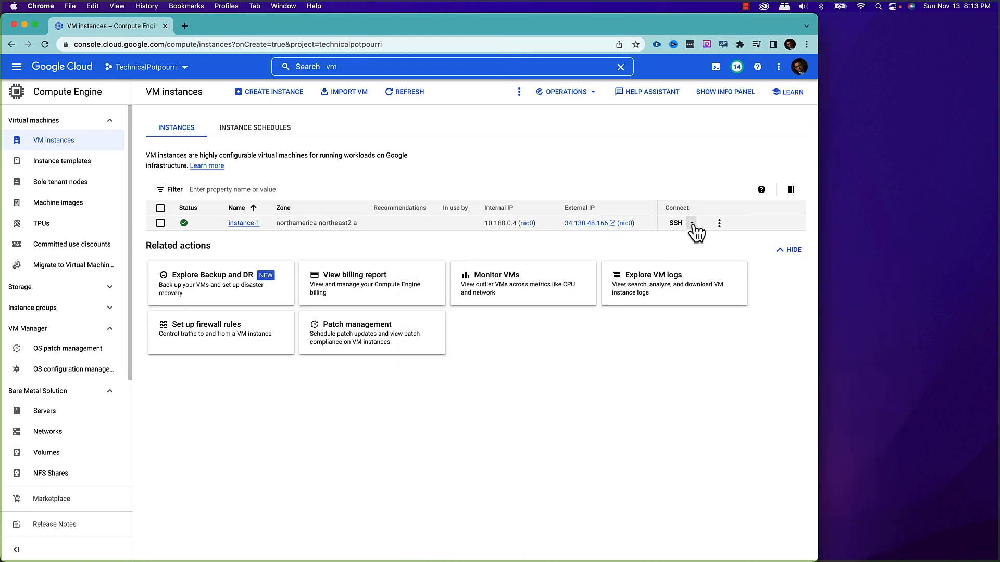
Open an SSH session to instance-1 in a browser window and move that window toward the middle of the screen.
click(693, 224)
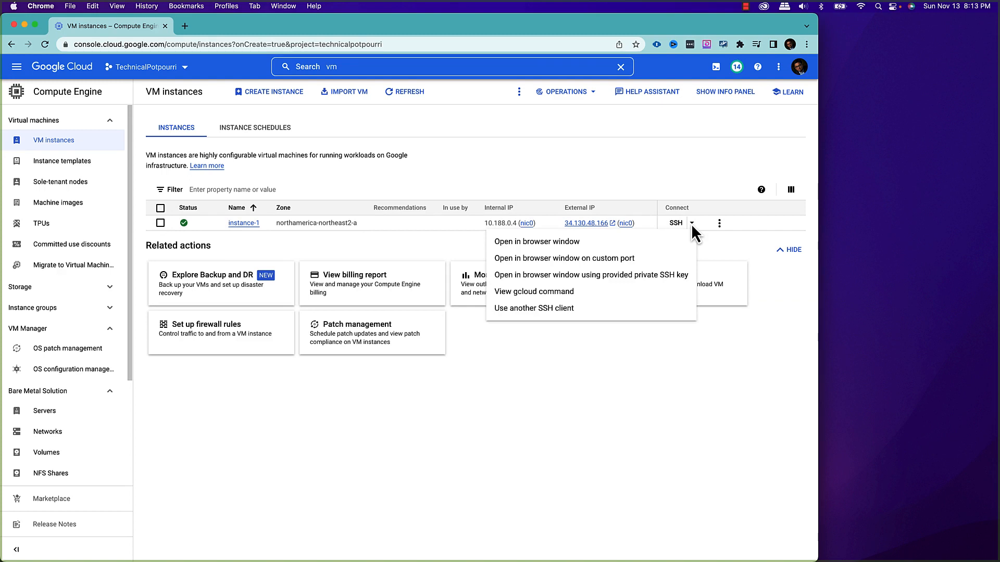
click(548, 245)
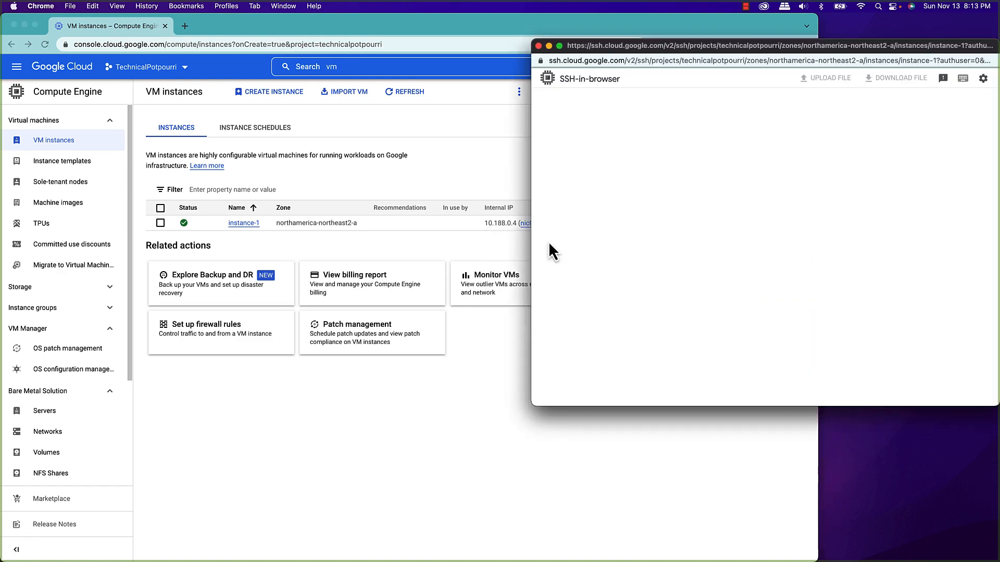
drag(711, 50, 635, 118)
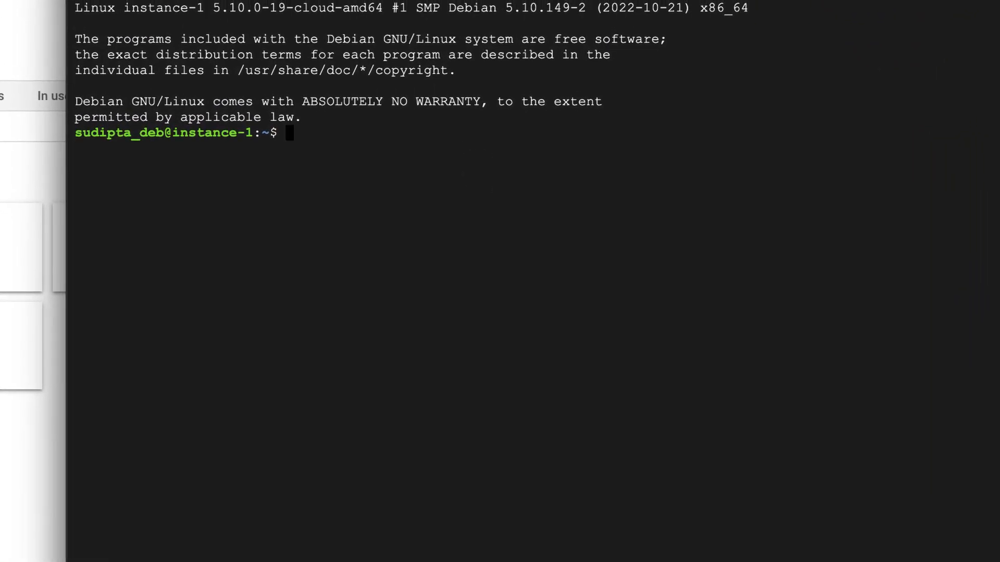
Check the current login with whoami and switch to the root user with sudo su.
text(whoami)
key(Return)
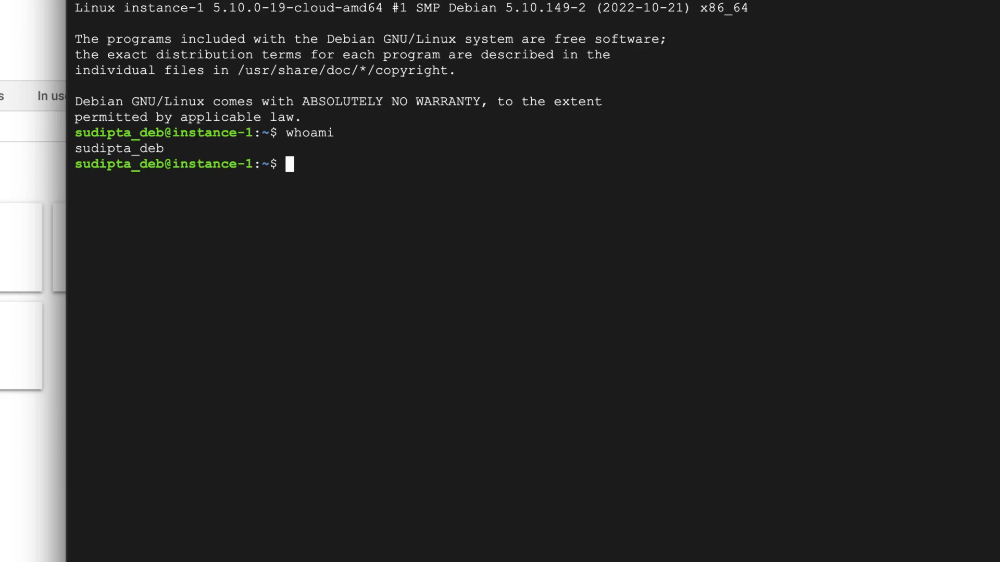
text(sudo su)
key(Return)
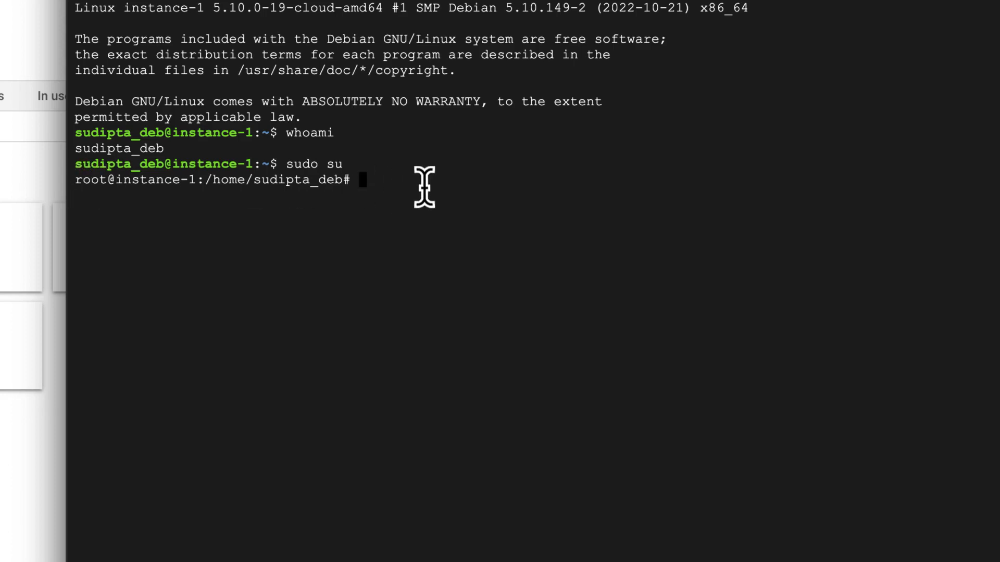
Refresh the package lists with apt update and clear the terminal.
text(apt u)
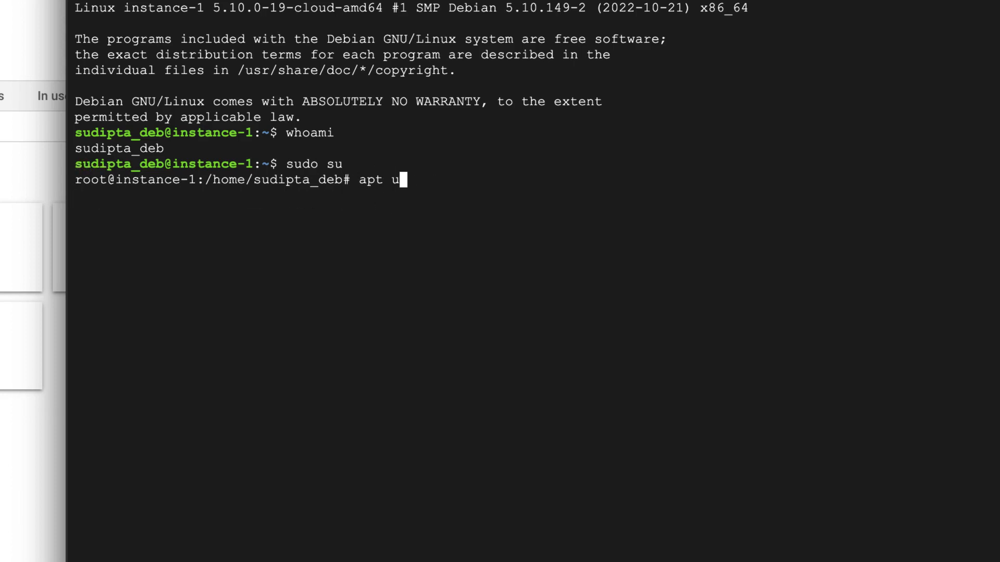
text(pdate)
key(Return)
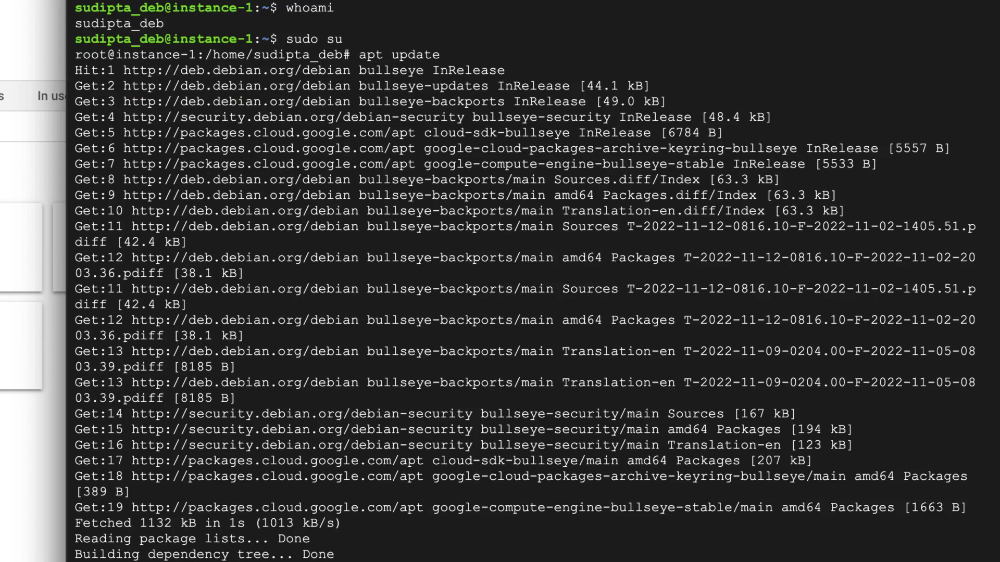
key(ctrl+l)
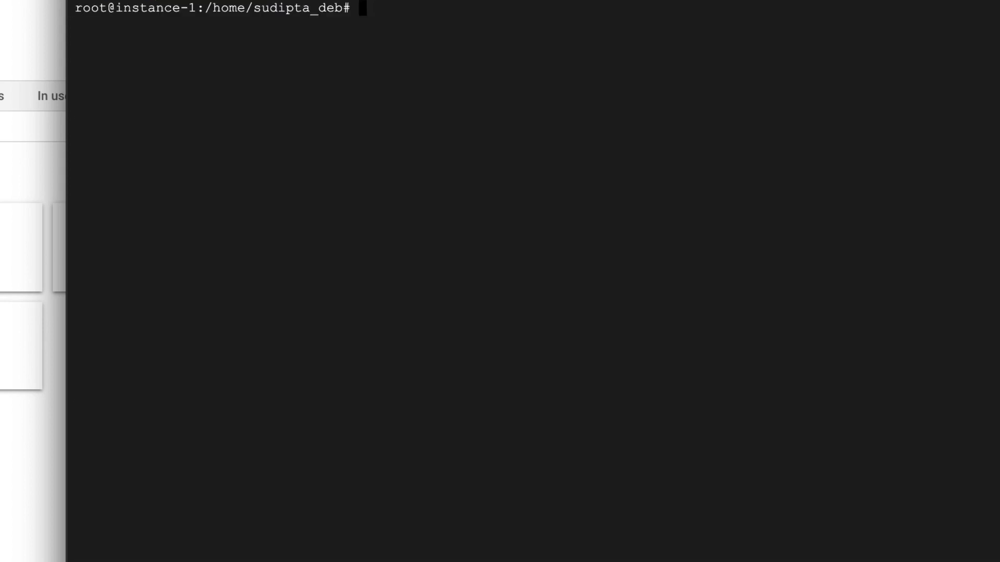
Install the apache2 package with apt, accept the additional packages, and clear the terminal.
text(apt install apache2)
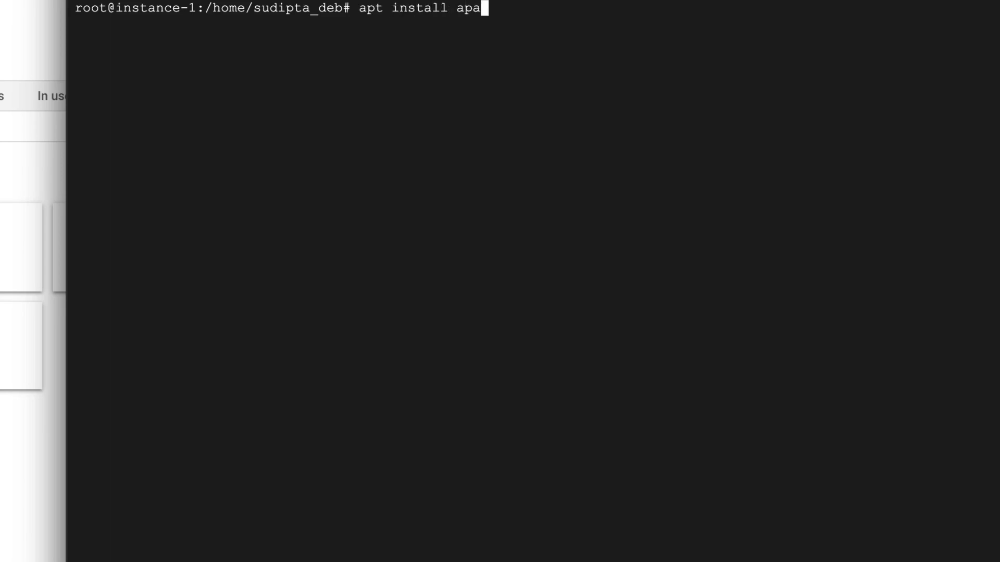
key(Return)
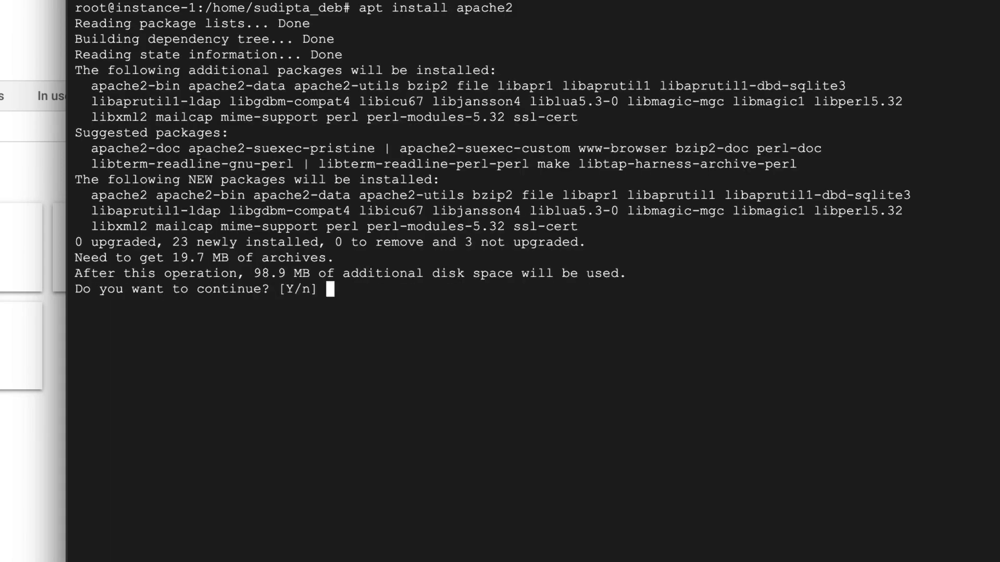
text(y)
key(Return)
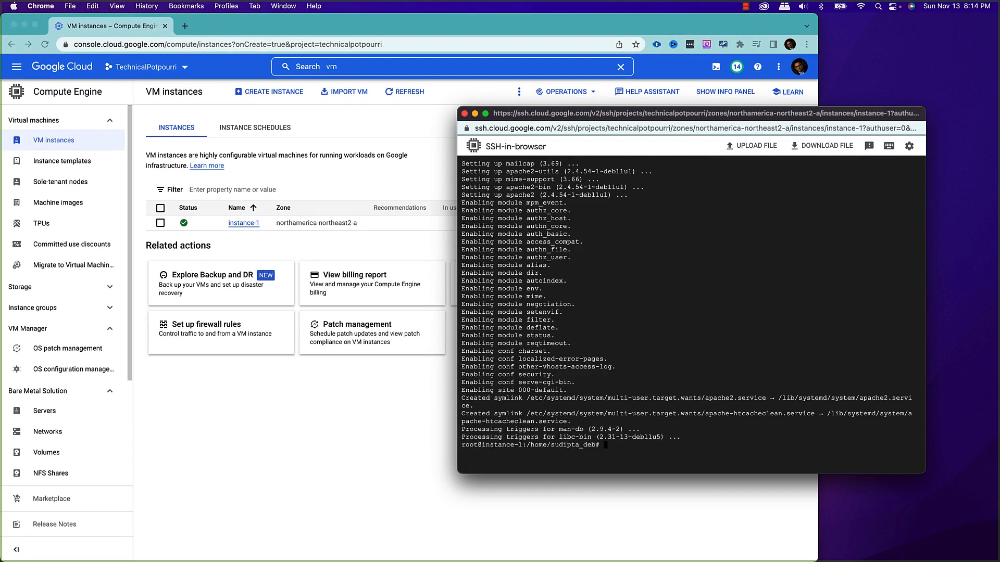
text(ear)
key(Return)
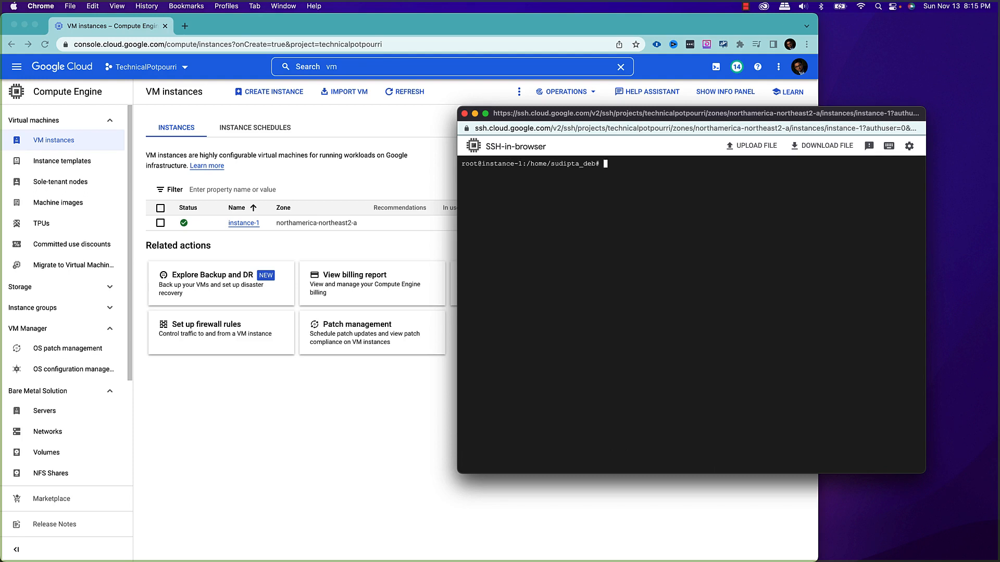
Open instance-1's external IP address in the browser and read through the Apache page down to the Document Roots section.
click(391, 240)
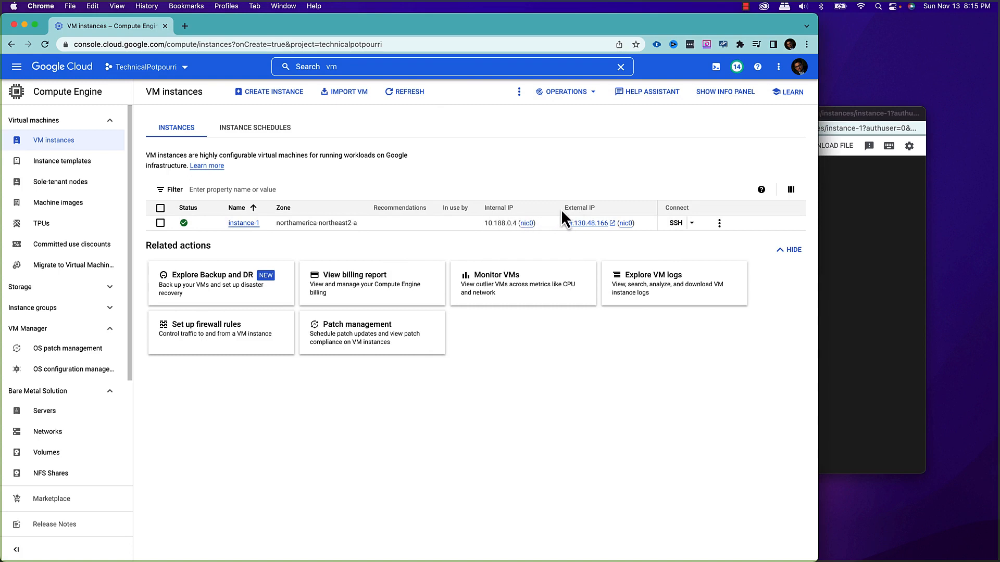
click(586, 224)
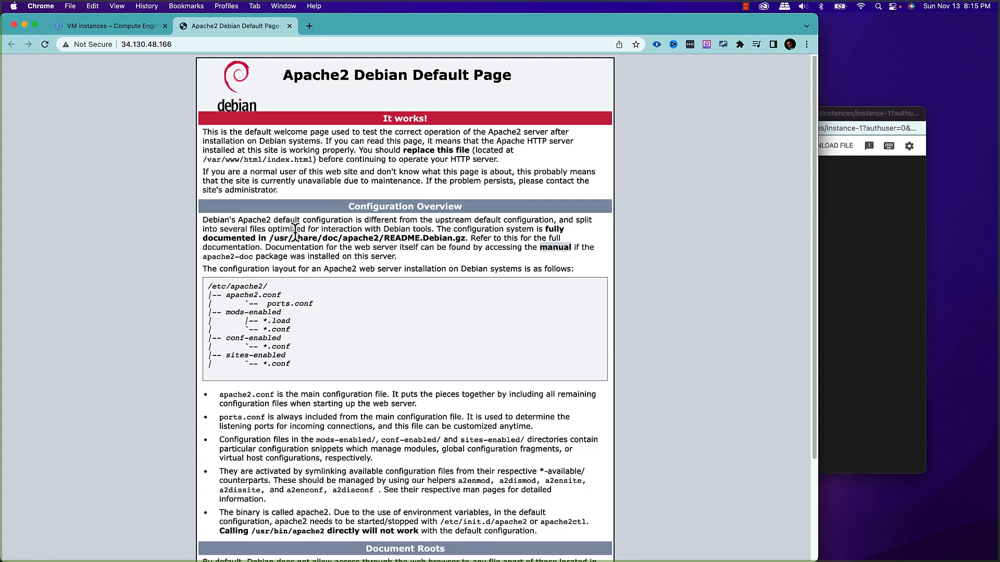
scroll(295, 245, down, 5)
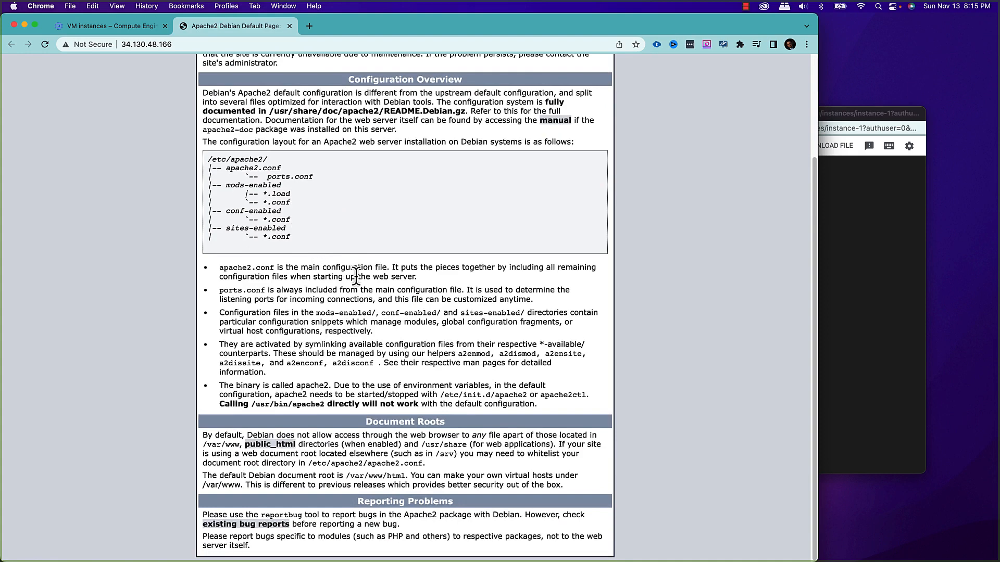
scroll(419, 337, up, 3)
scroll(419, 336, down, 3)
Copy the document root path /var/www/html from the Apache page, change to that directory in the SSH session, and list its files with ls -ltr.
drag(346, 475, 431, 478)
key(ctrl+c)
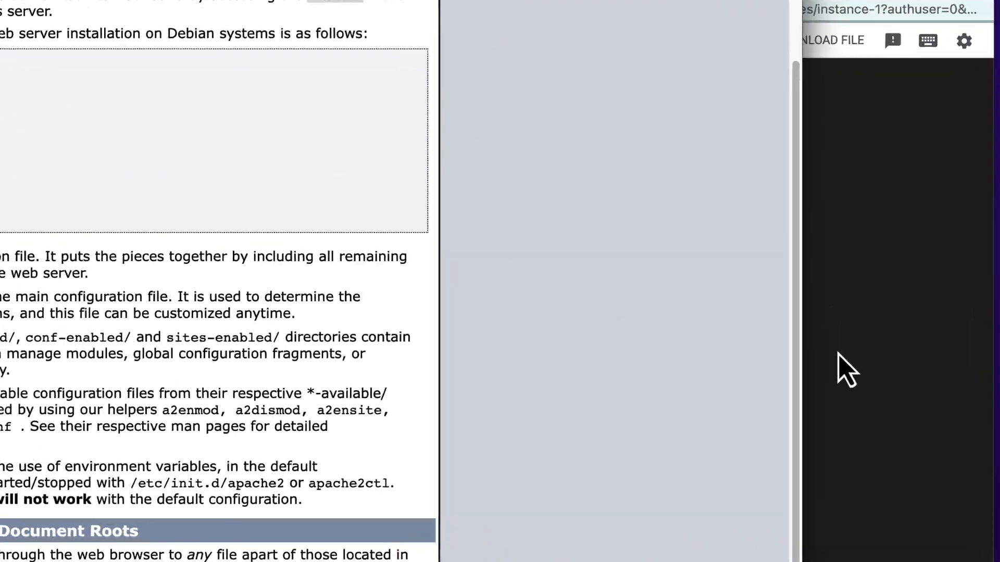
click(853, 328)
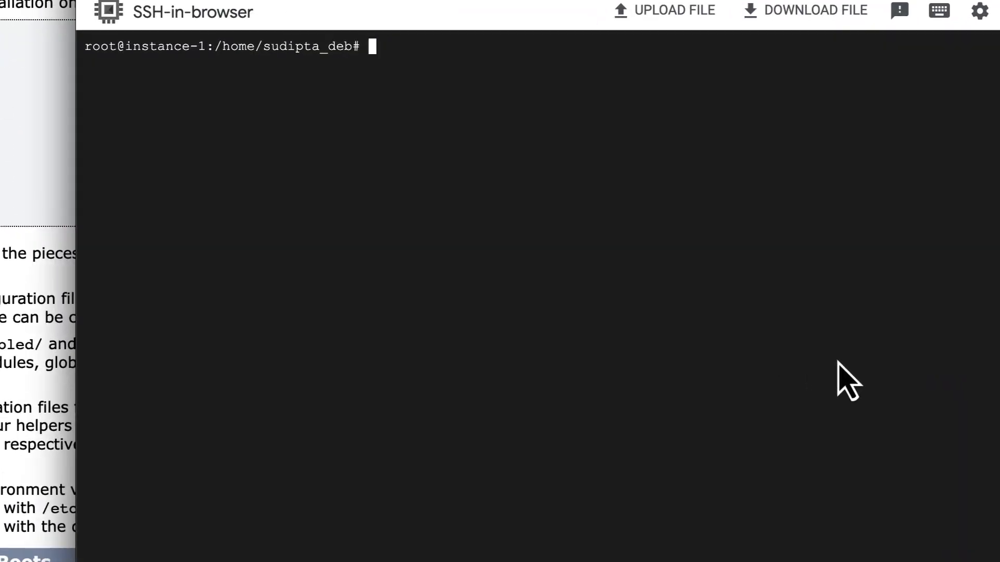
text(cd)
key(ctrl+v)
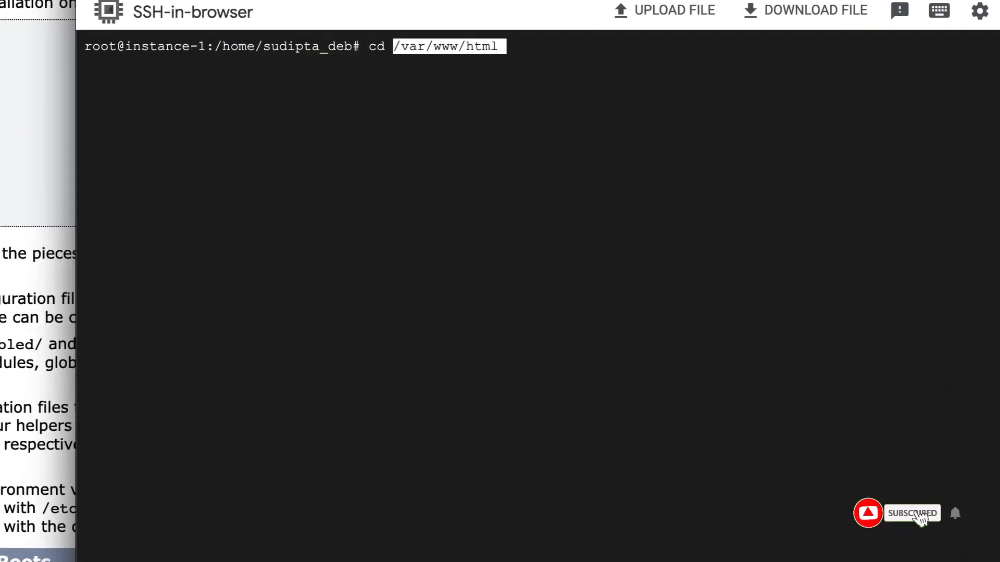
key(Return)
text(ls -ltr)
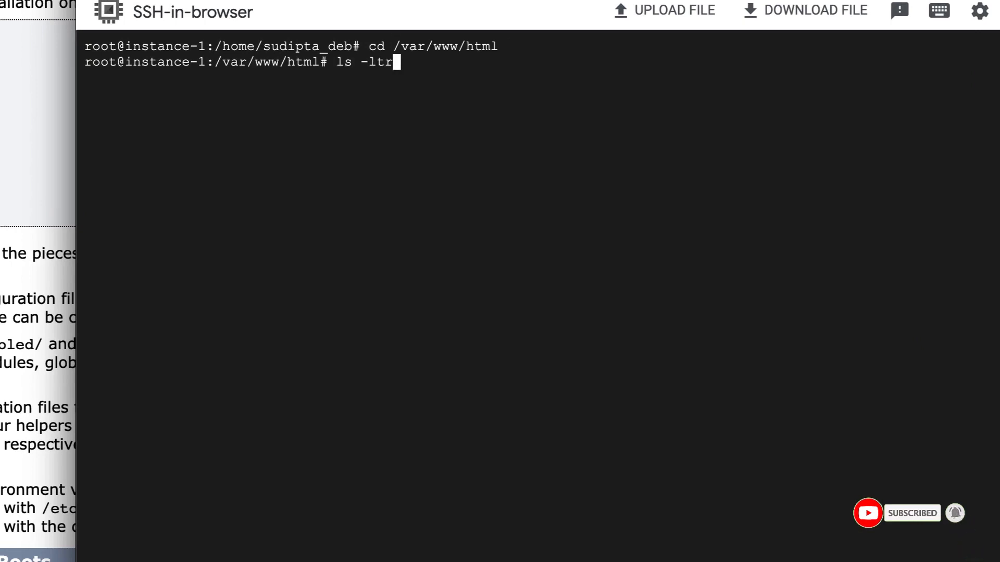
key(Return)
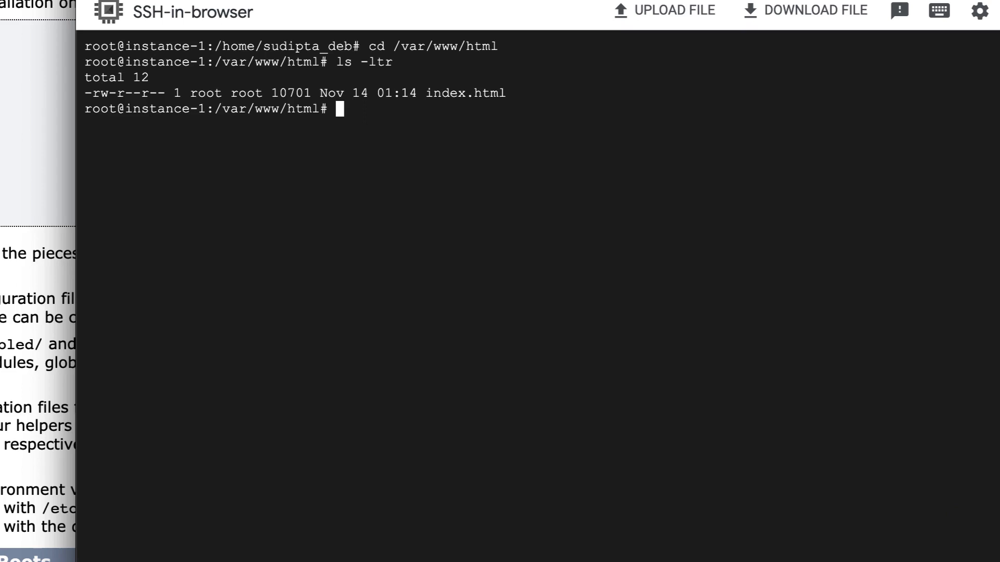
Echo "Hello World" in the terminal, redirect the same output into index.html, and reload the web page to check it.
text(echo "Hello World")
key(Return)
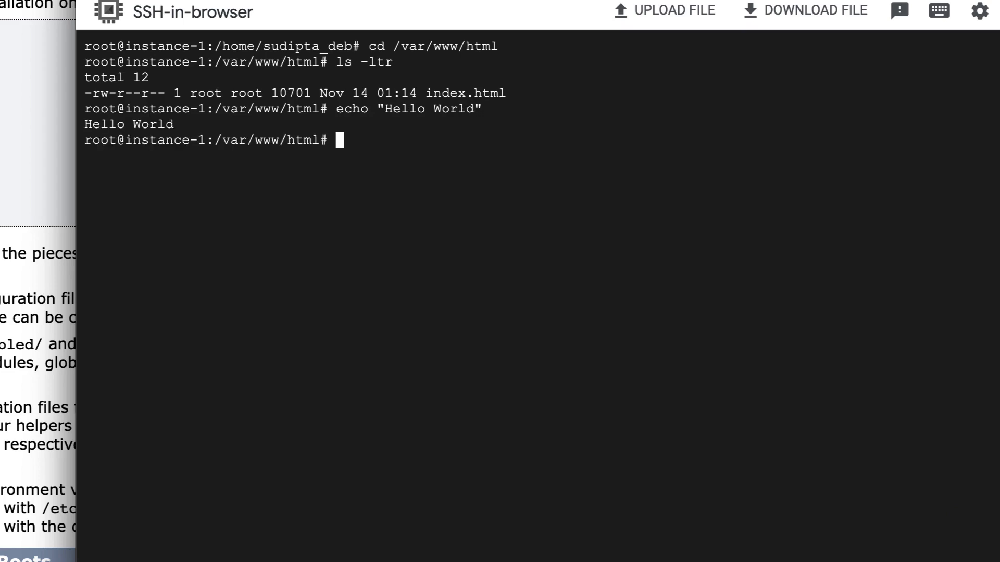
key(Up)
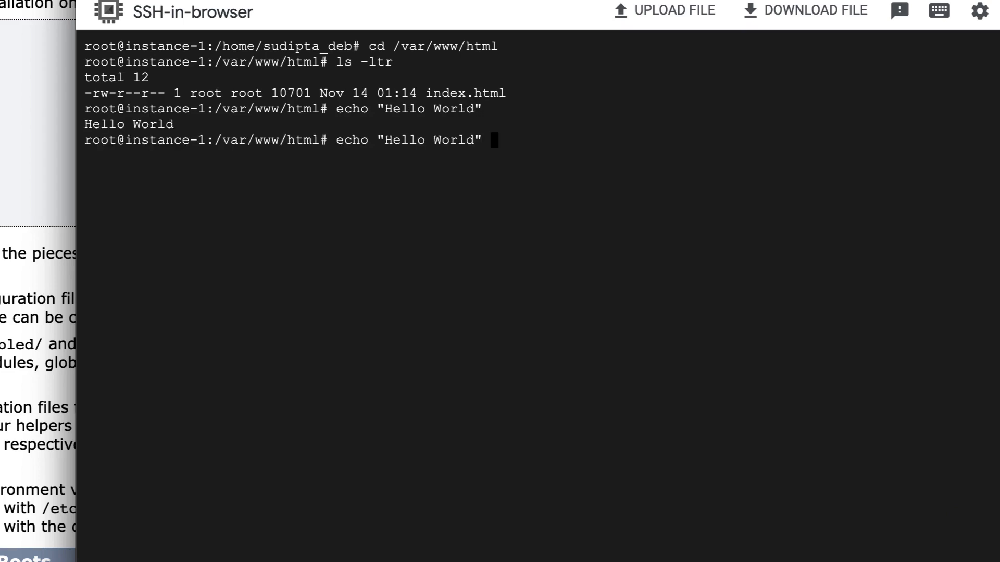
text(> index.html)
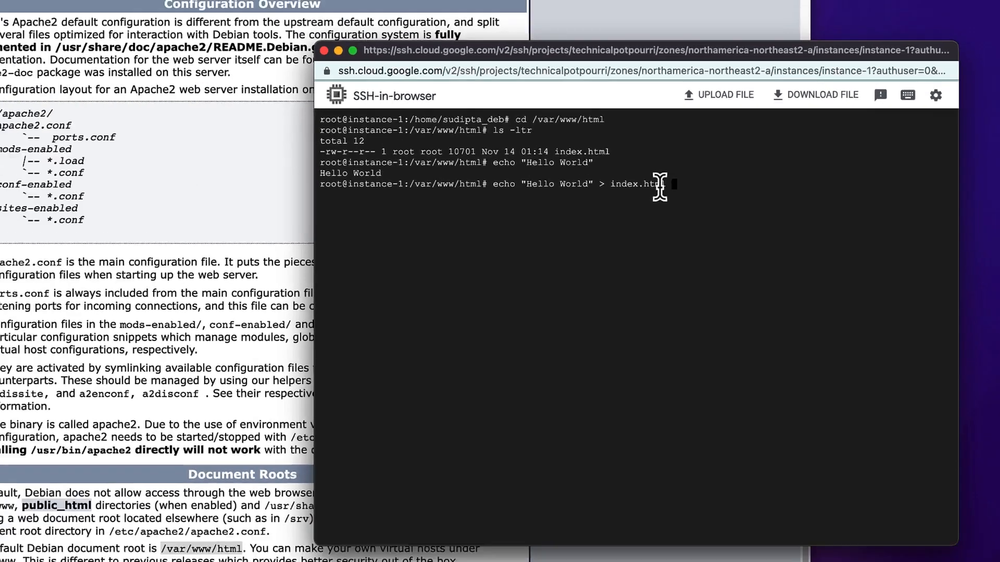
key(Return)
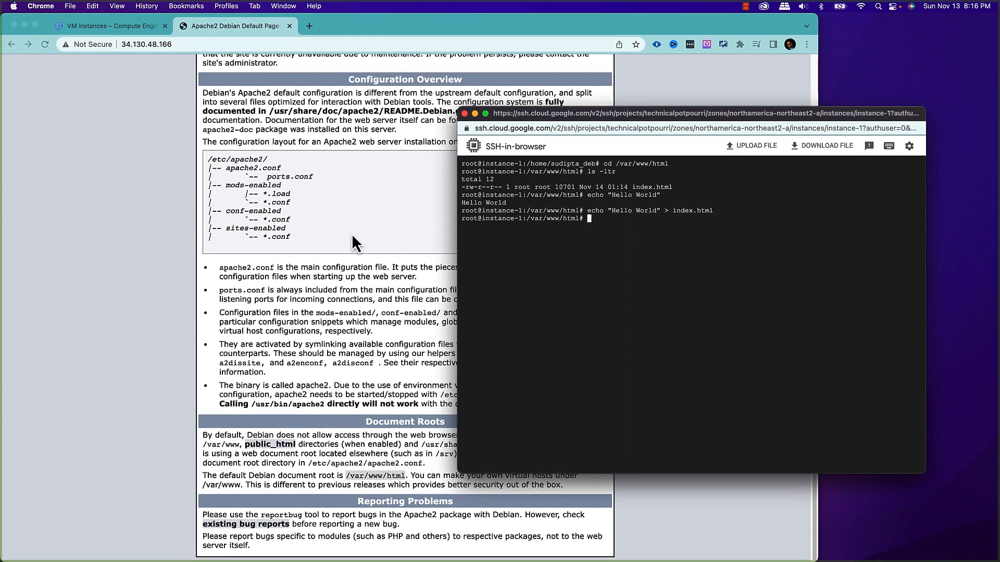
click(338, 228)
click(45, 45)
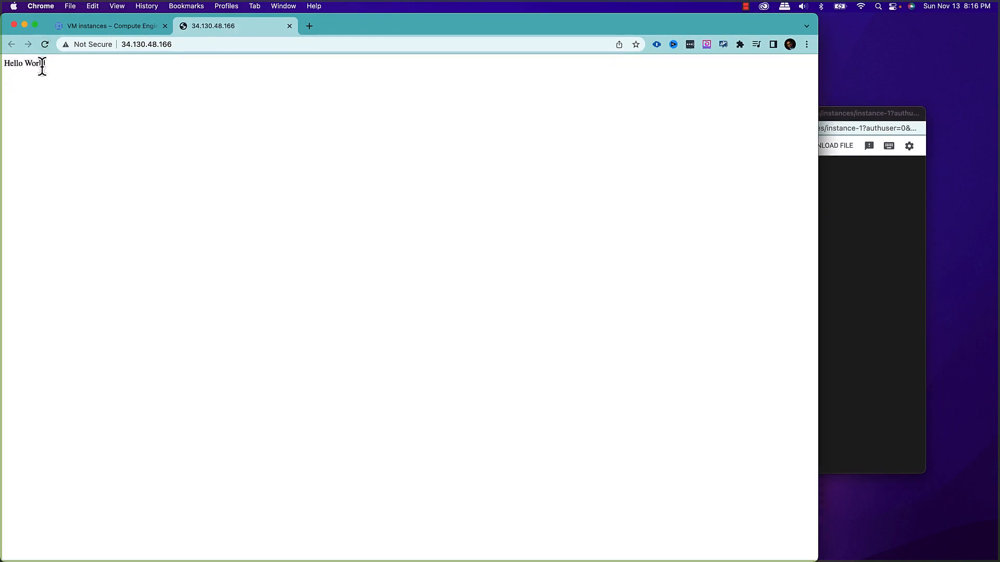
Reuse the last echo command to overwrite index.html with "Hello from Technical Potpourri", and reload the web page.
click(854, 221)
key(Up)
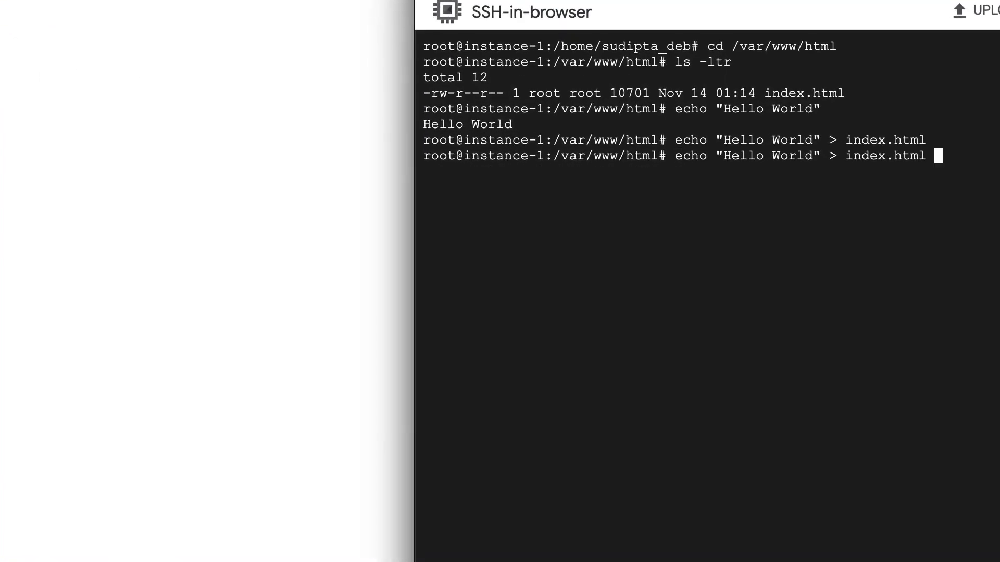
key(Left)
key(Left)
key(Left)
key(Left)
key(Left)
key(Left)
key(Left)
key(Left)
key(Left)
key(Left)
key(Left)
key(Left)
key(Left)
key(Left)
key(Left)
key(Right)
key(BackSpace)
key(BackSpace)
key(BackSpace)
key(BackSpace)
key(BackSpace)
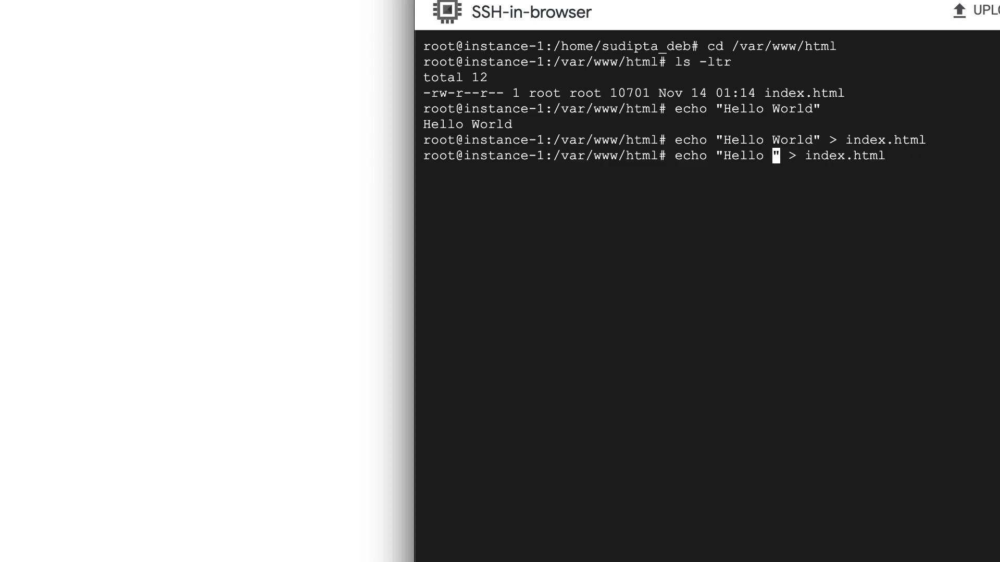
text(from)
text( Technical )
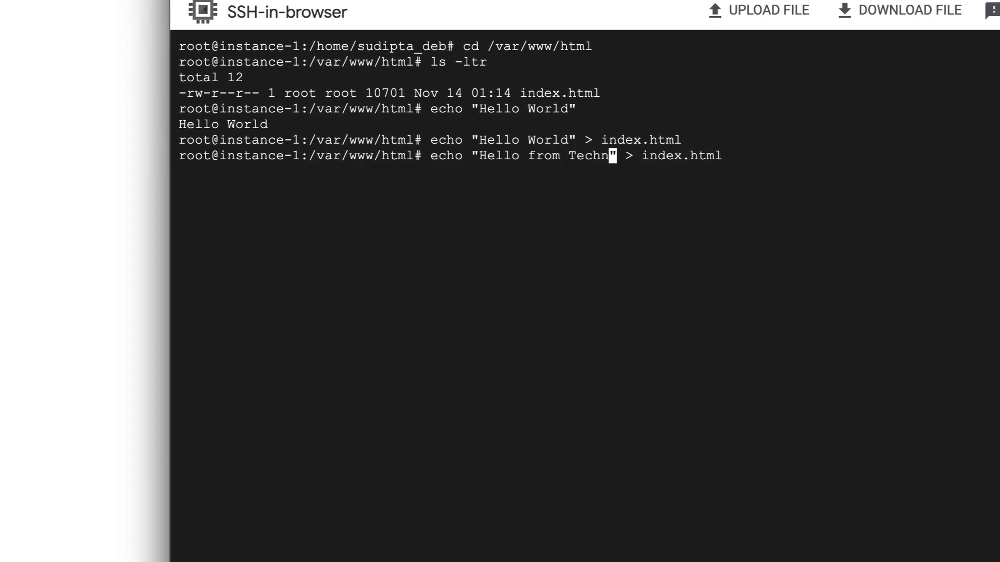
text(Potpourr)
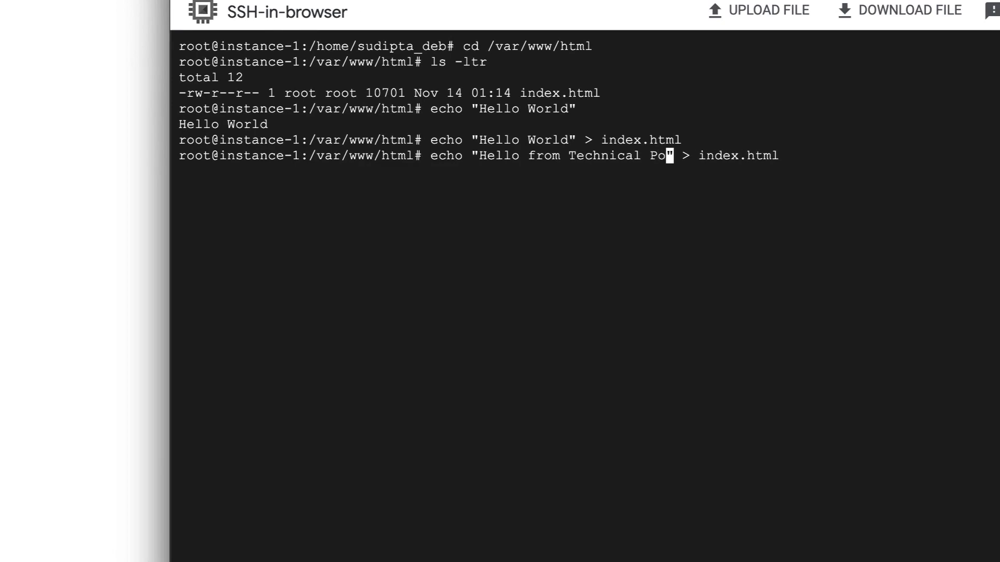
text(i)
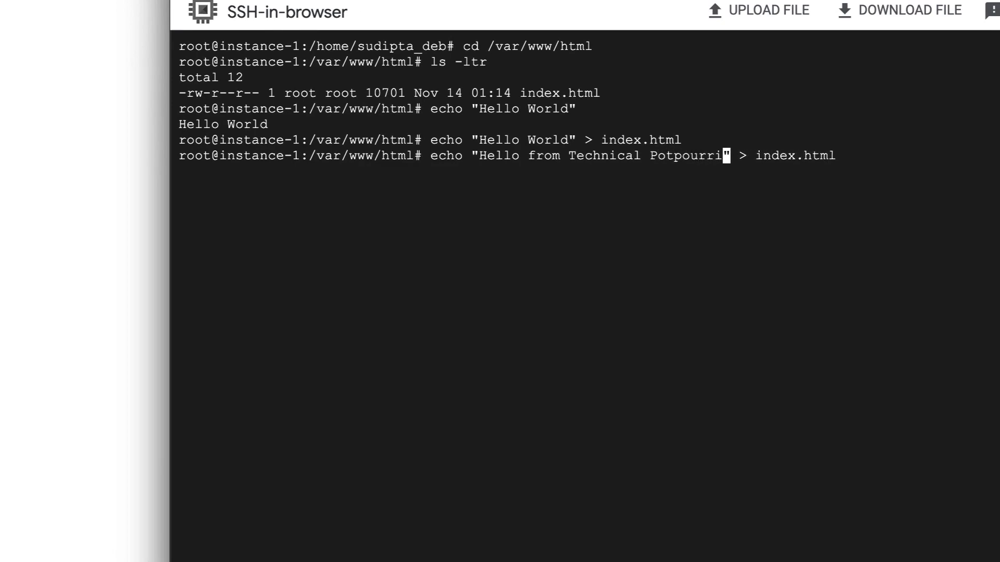
key(Return)
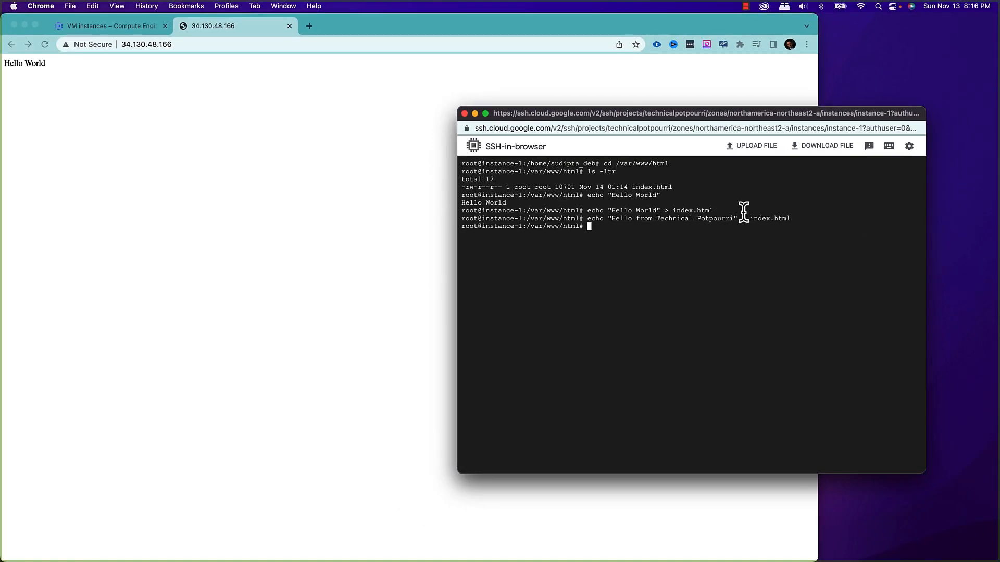
click(46, 44)
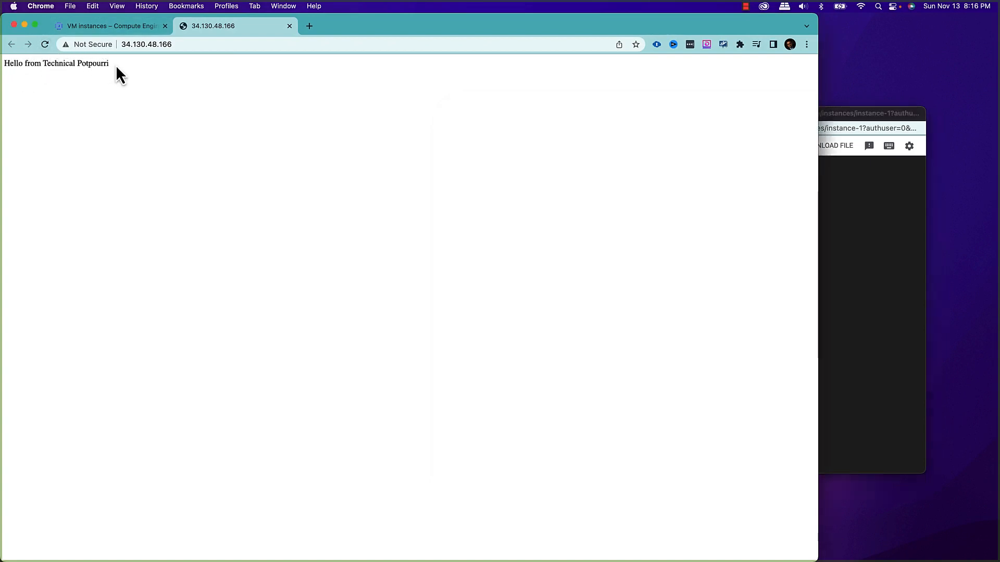
click(859, 209)
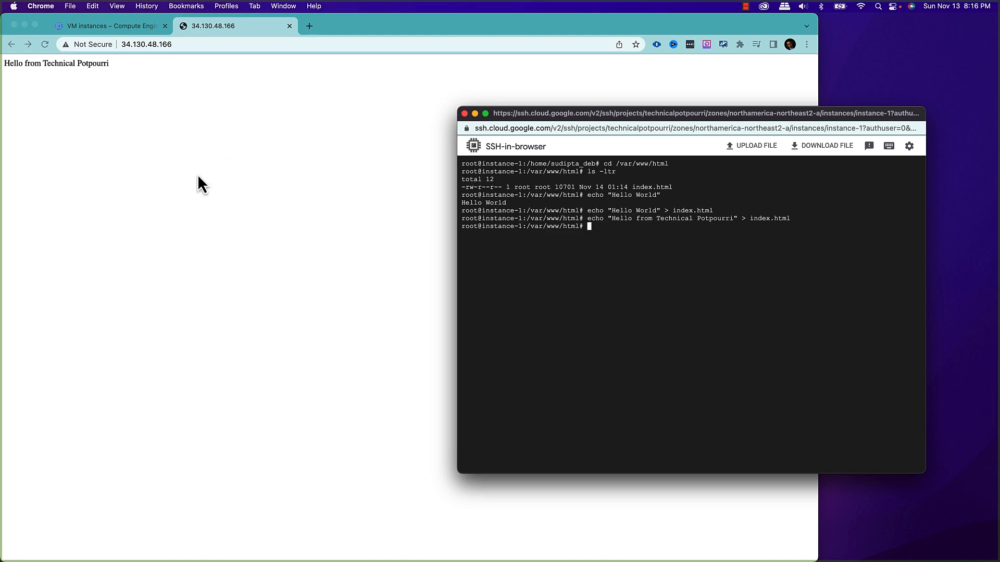
Return to the VM instances page in the Google Cloud console and stop instance-1, confirming the shutdown.
click(145, 26)
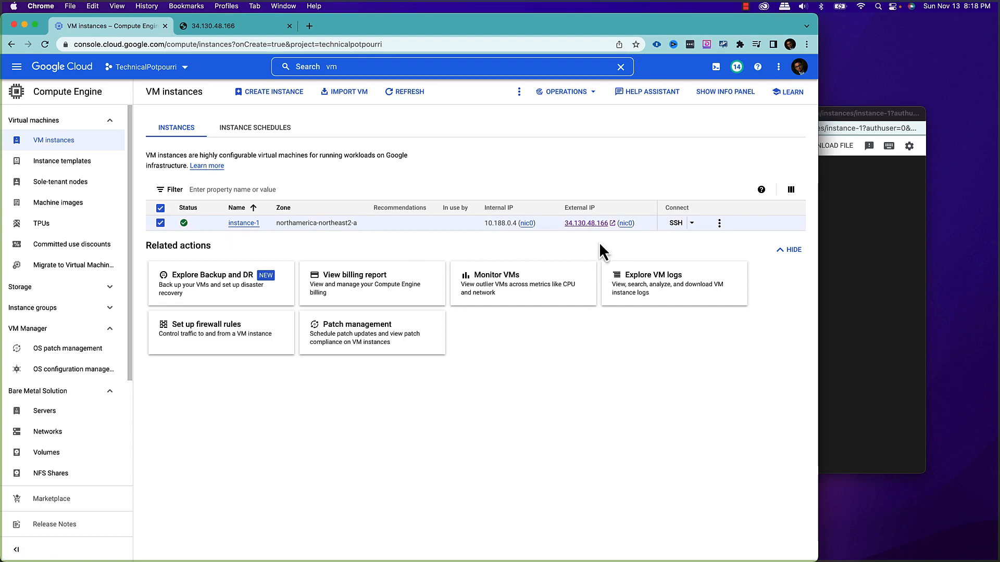
click(692, 224)
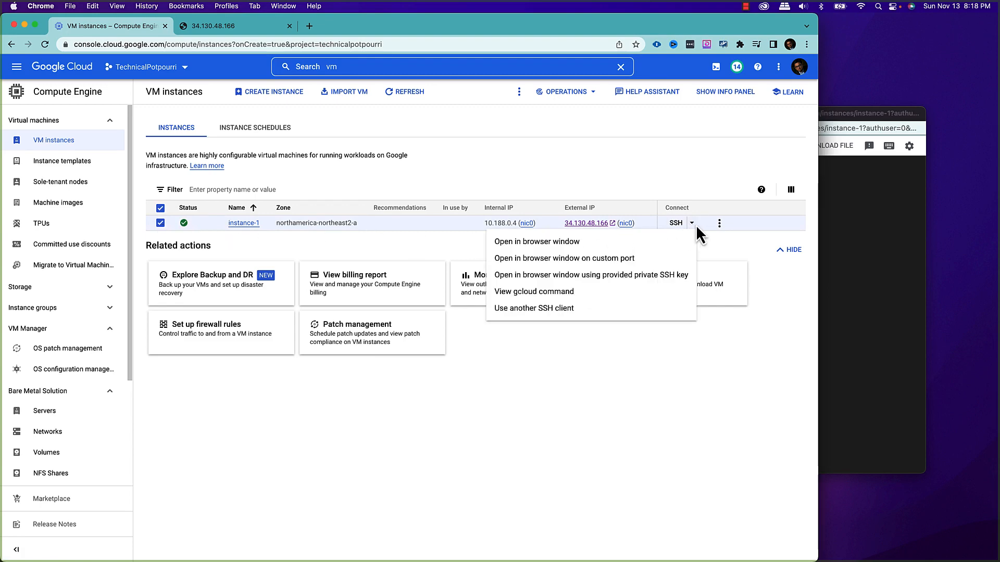
click(720, 224)
click(720, 224)
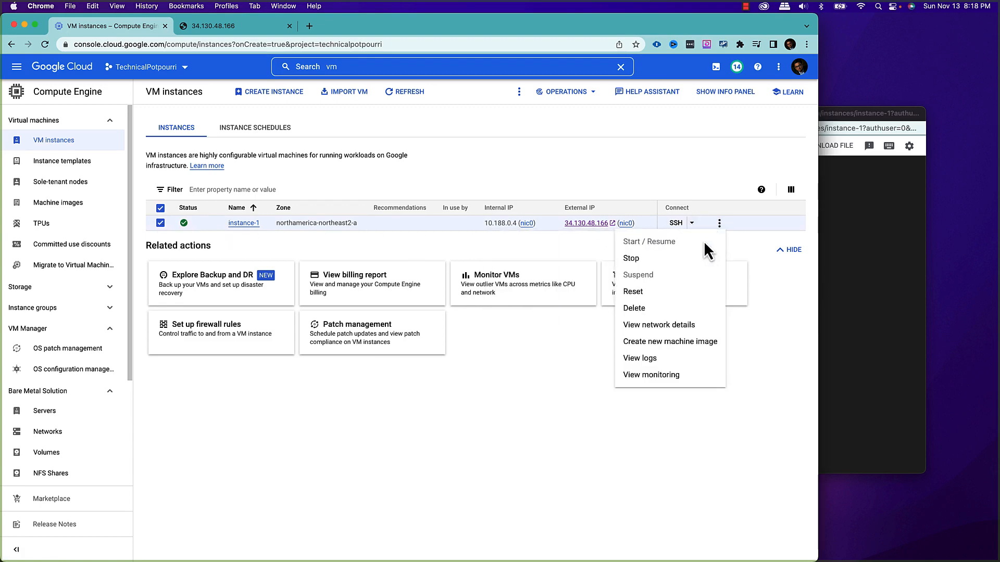
click(630, 258)
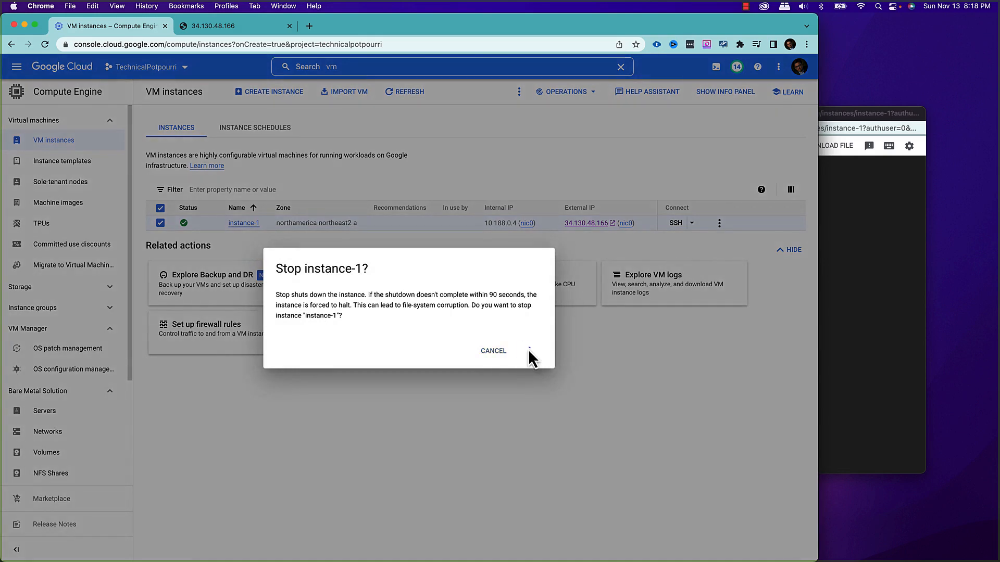
click(529, 351)
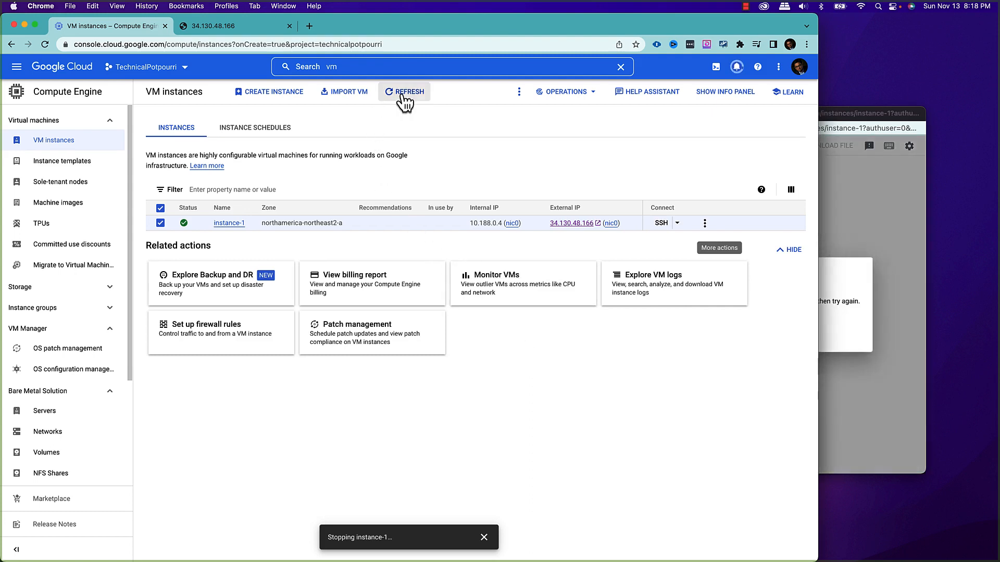
Close the SSH-in-browser window and dismiss the stopping notification in the console.
key(super+grave)
click(464, 114)
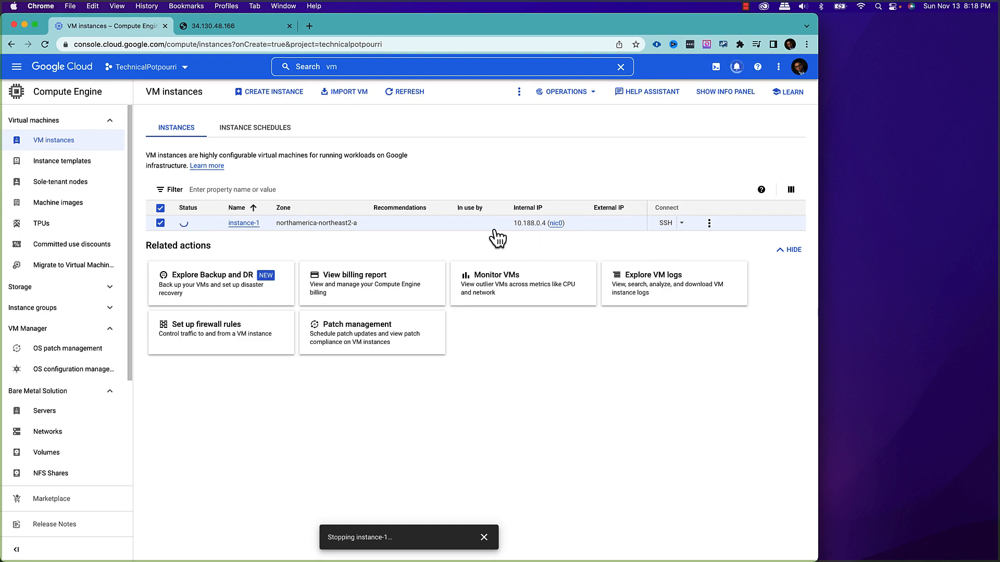
click(483, 537)
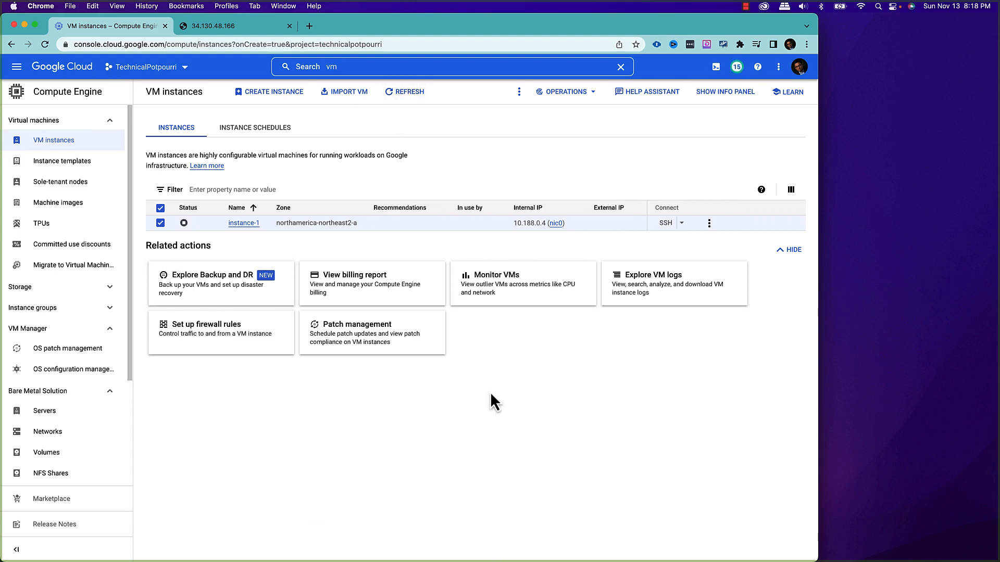
Start instance-1 again, confirm the start, refresh the instance list, and dismiss the notification.
click(709, 223)
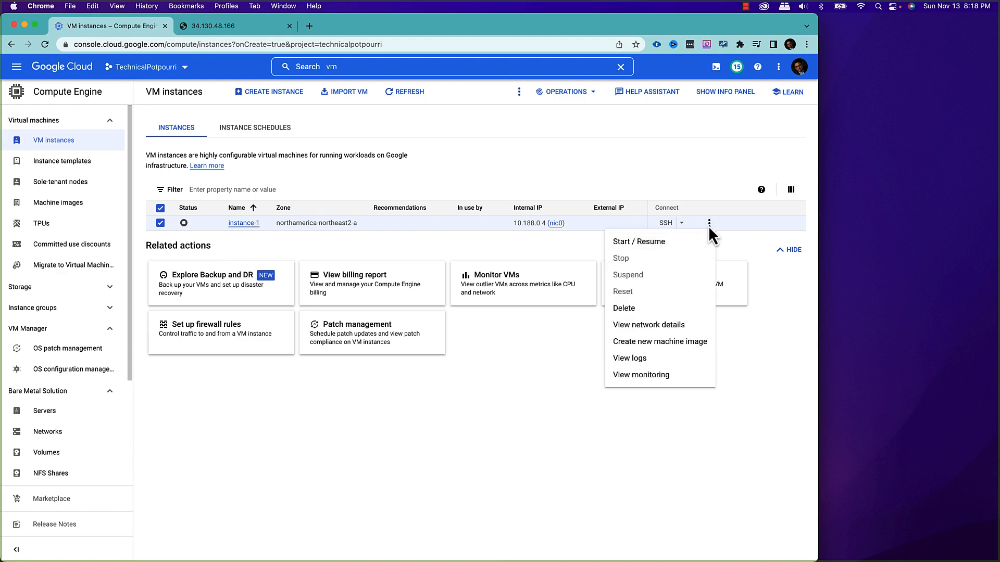
click(660, 243)
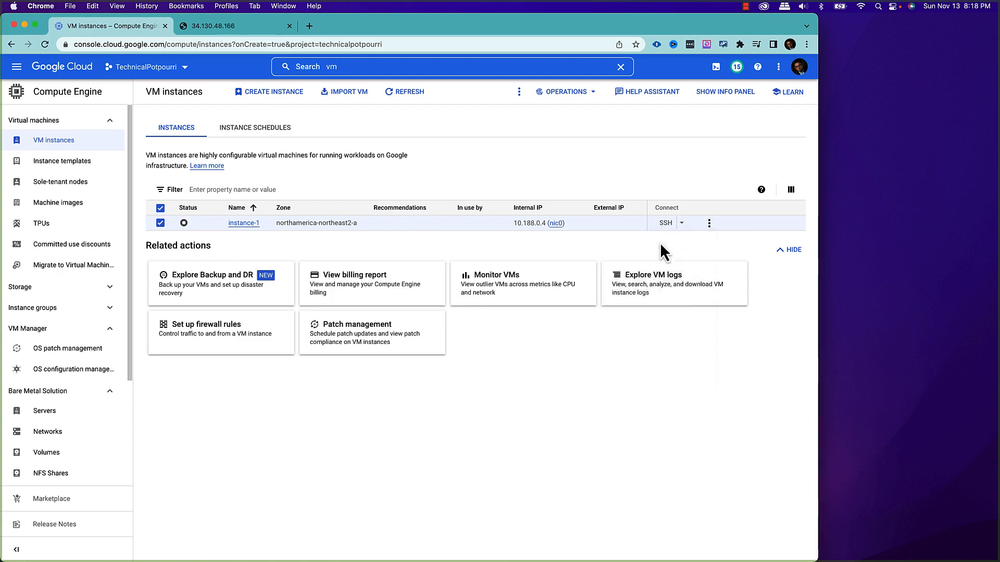
click(537, 347)
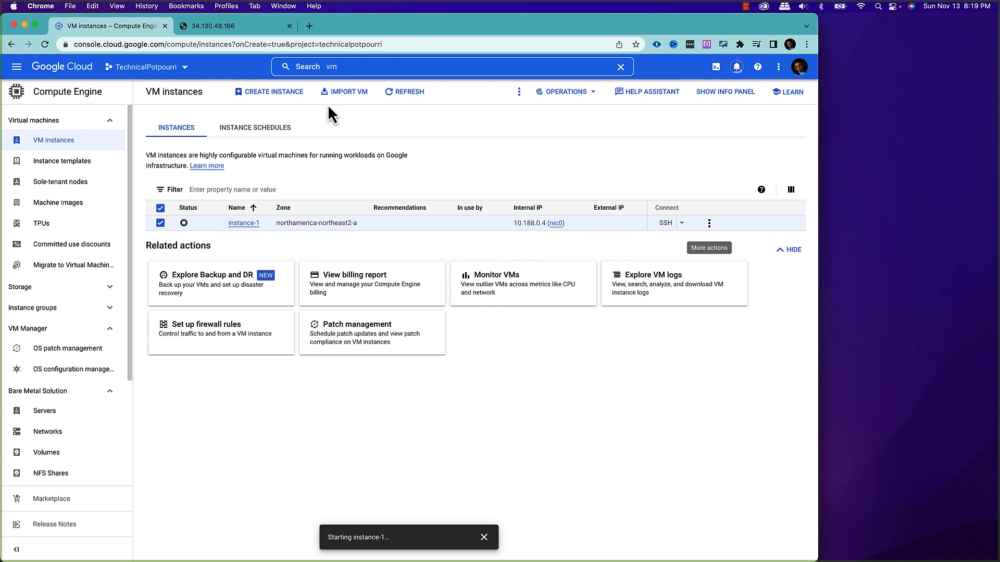
click(391, 98)
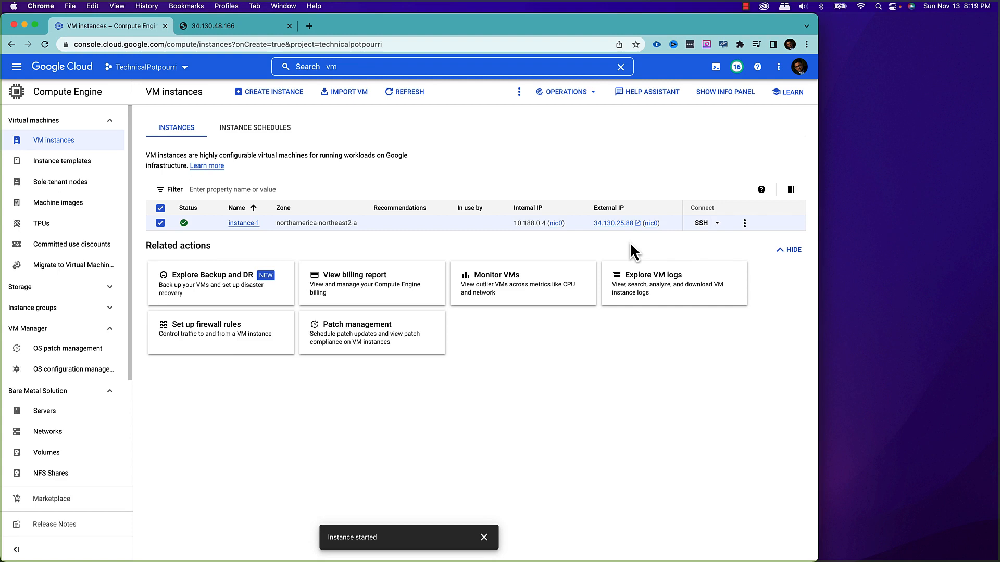
click(485, 537)
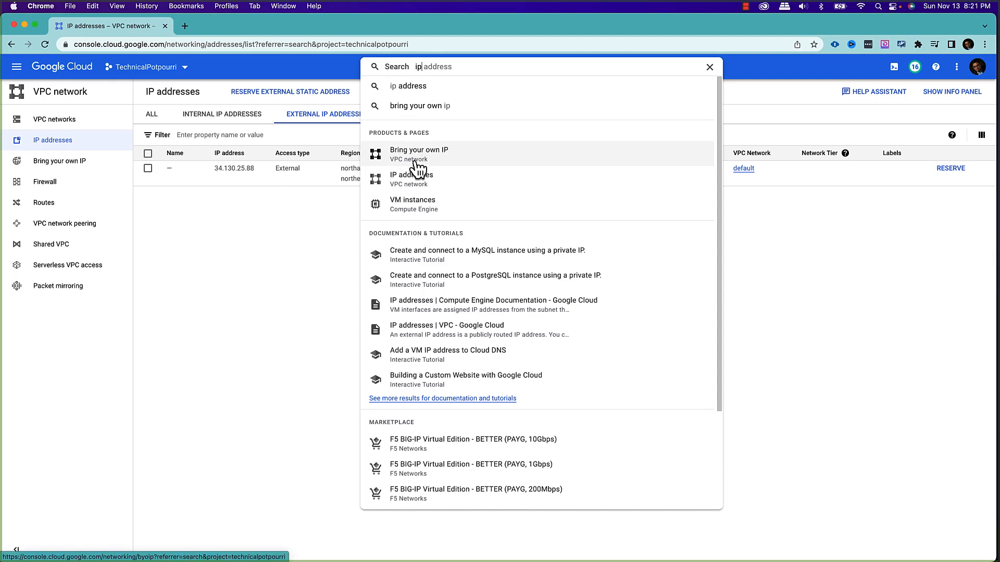
On the VPC network IP addresses page, reserve instance-1's external address as static, named my-first-reserved-ip-address, and list all addresses.
click(417, 180)
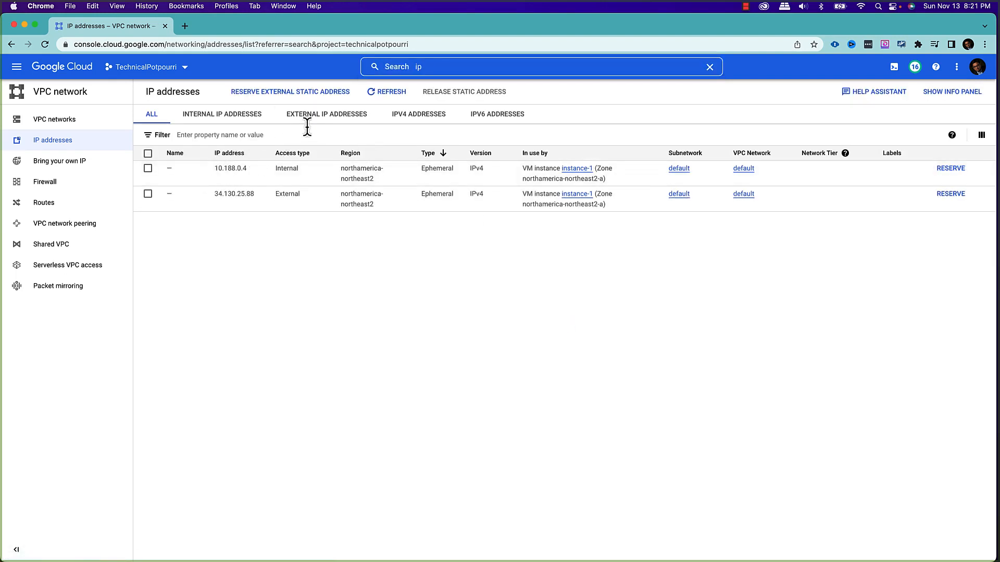
click(317, 124)
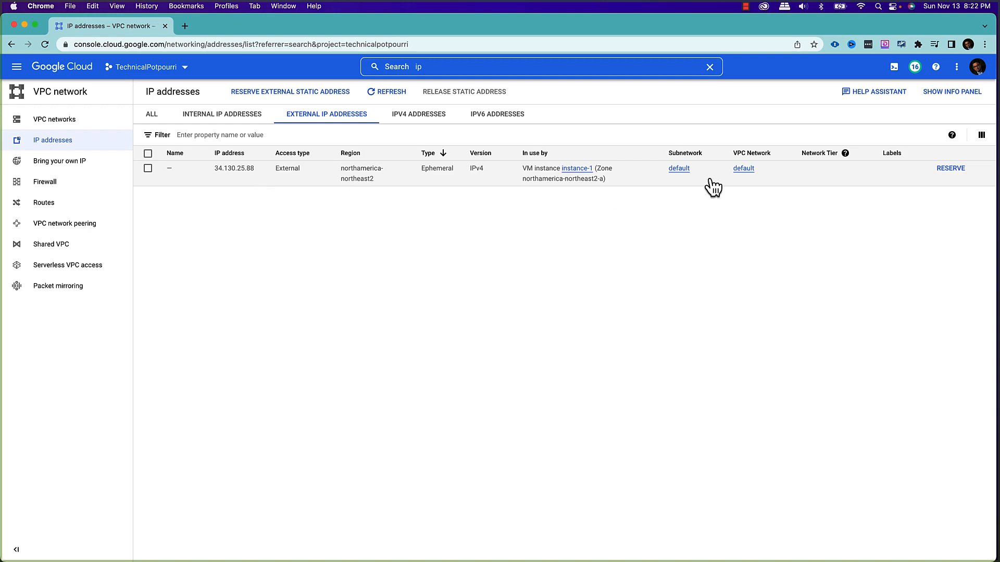
click(950, 168)
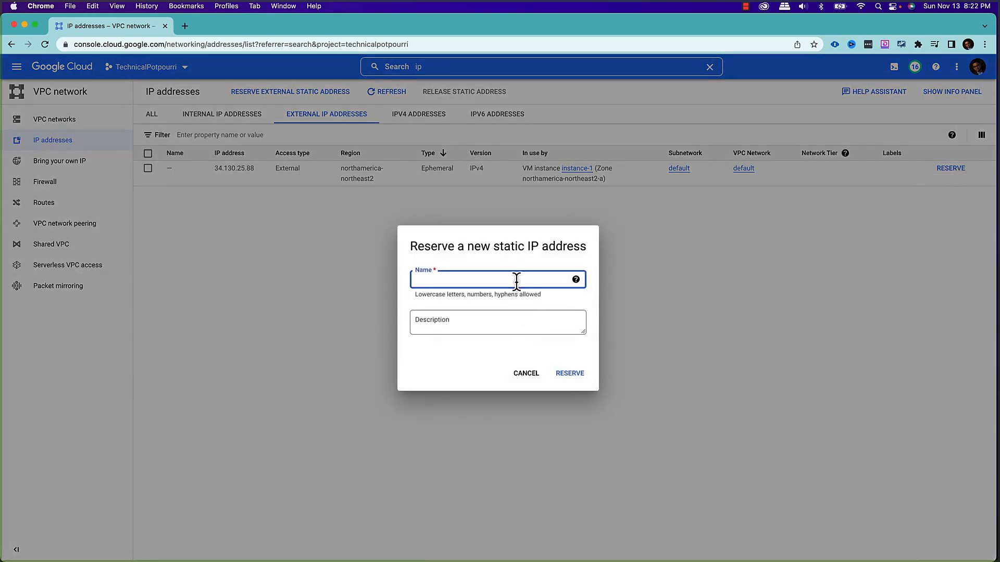
text(my-first-reserved-ip-address)
click(578, 371)
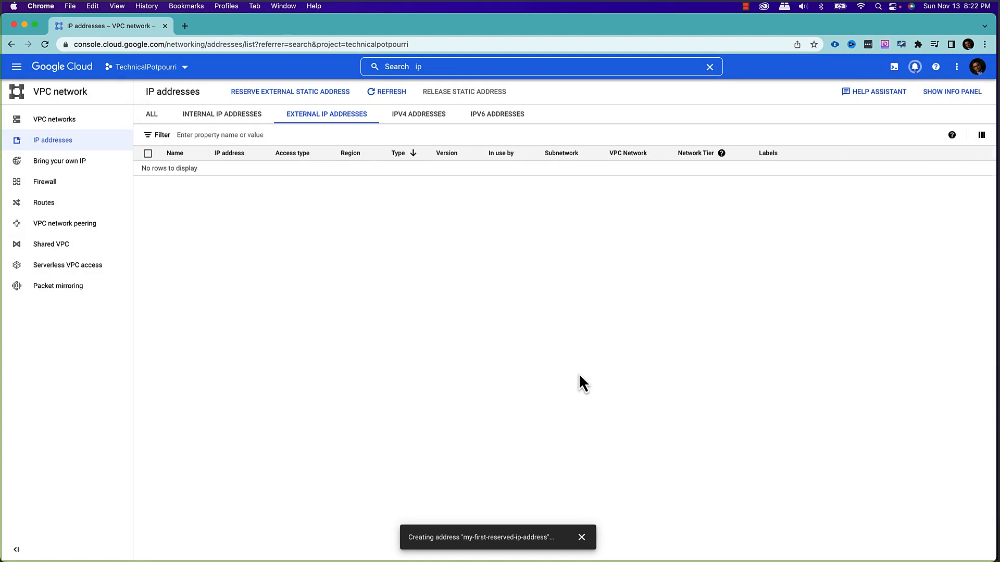
click(141, 119)
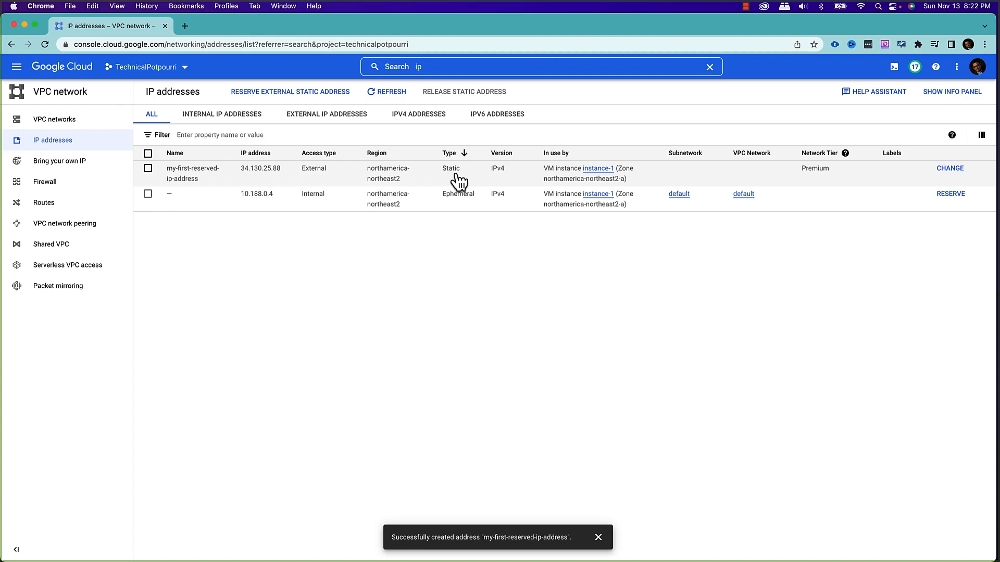
Search the console for vm and open the Compute Engine VM instances page.
click(428, 67)
key(BackSpace)
key(BackSpace)
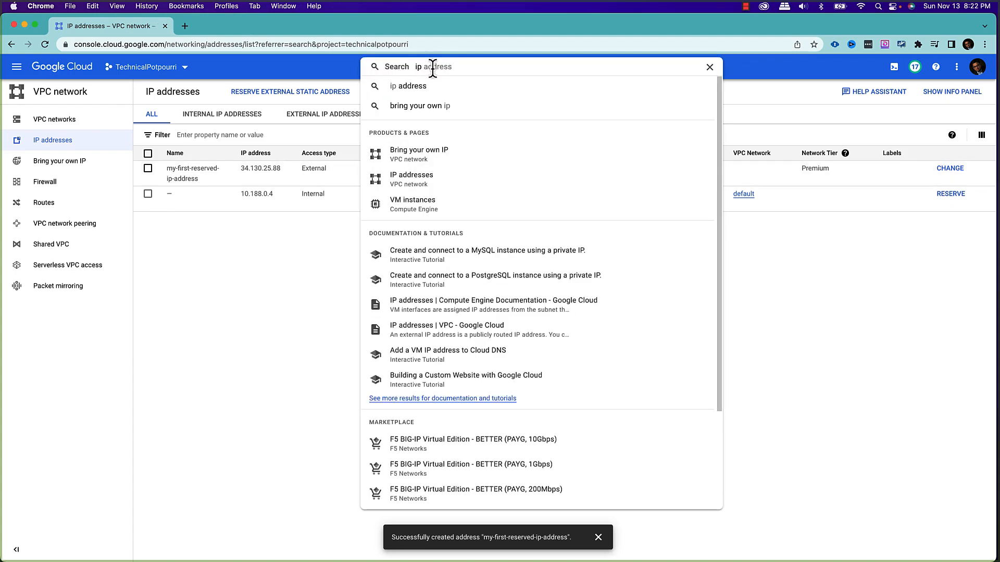
text(vm)
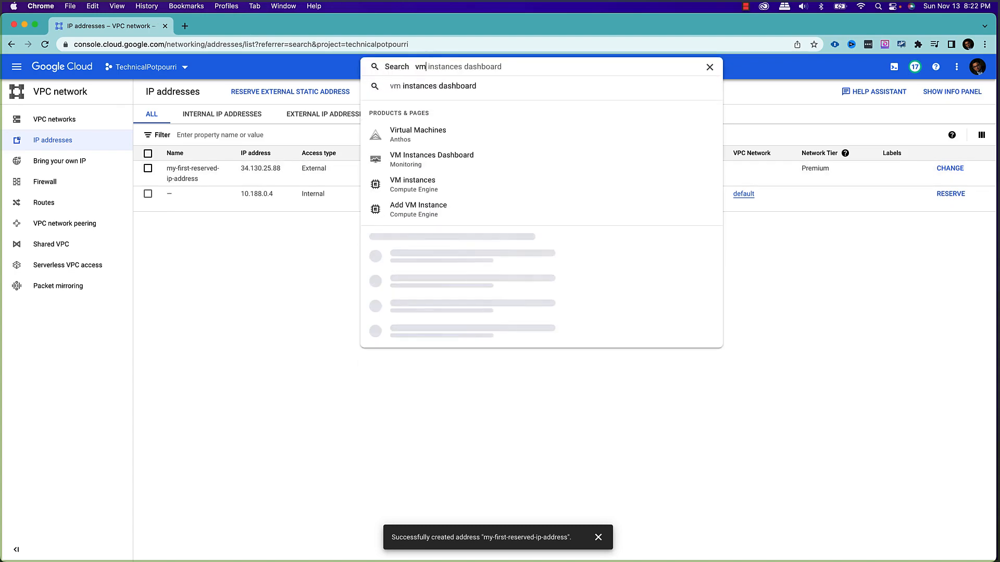
click(430, 183)
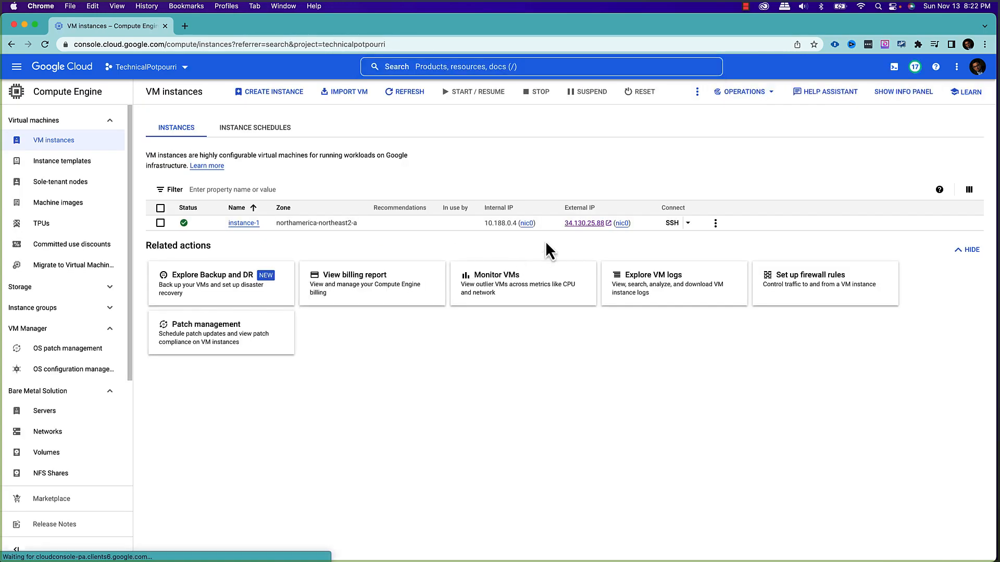
Select instance-1, stop it, confirm the stop, and refresh the VM instance list.
click(160, 223)
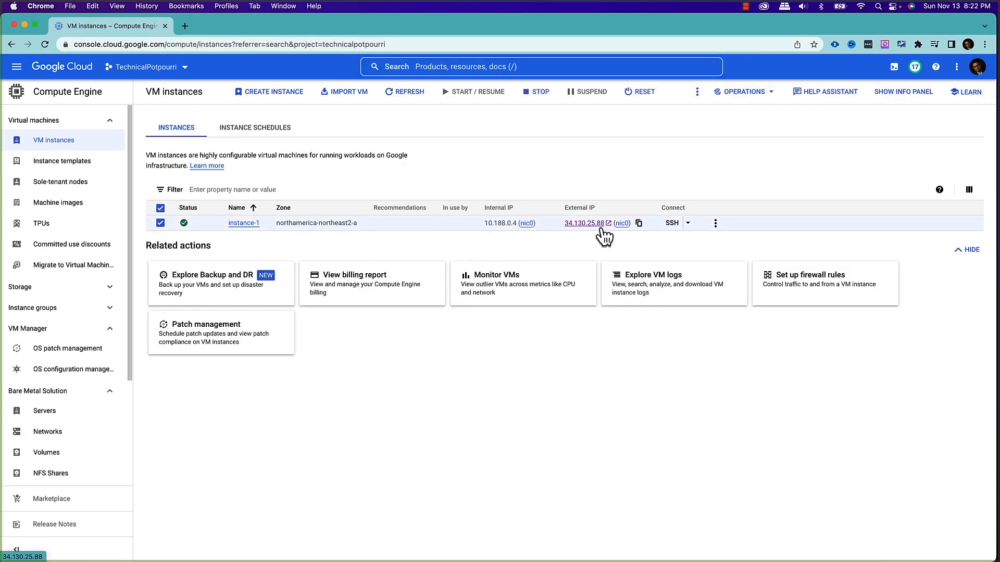
click(716, 224)
click(725, 259)
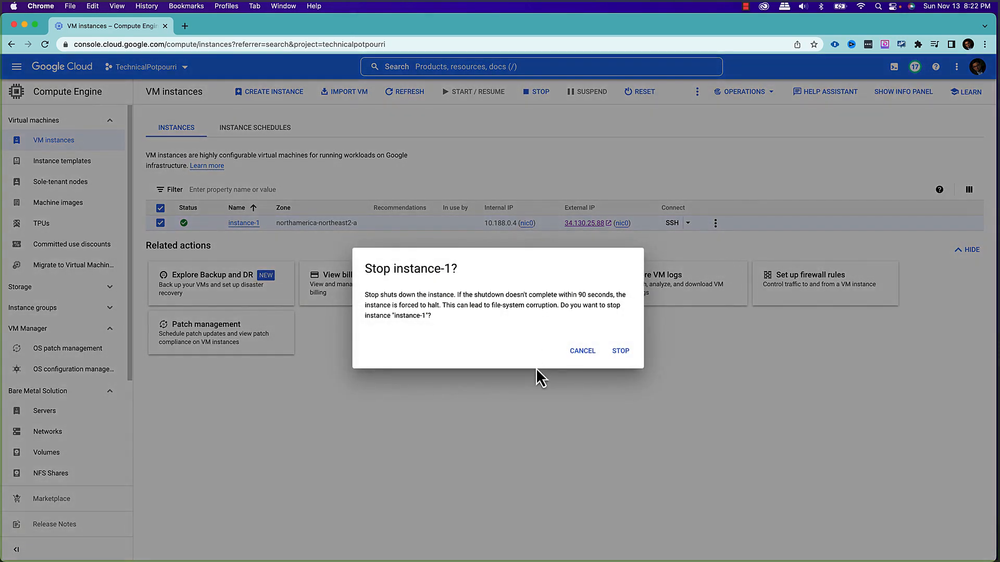
click(620, 351)
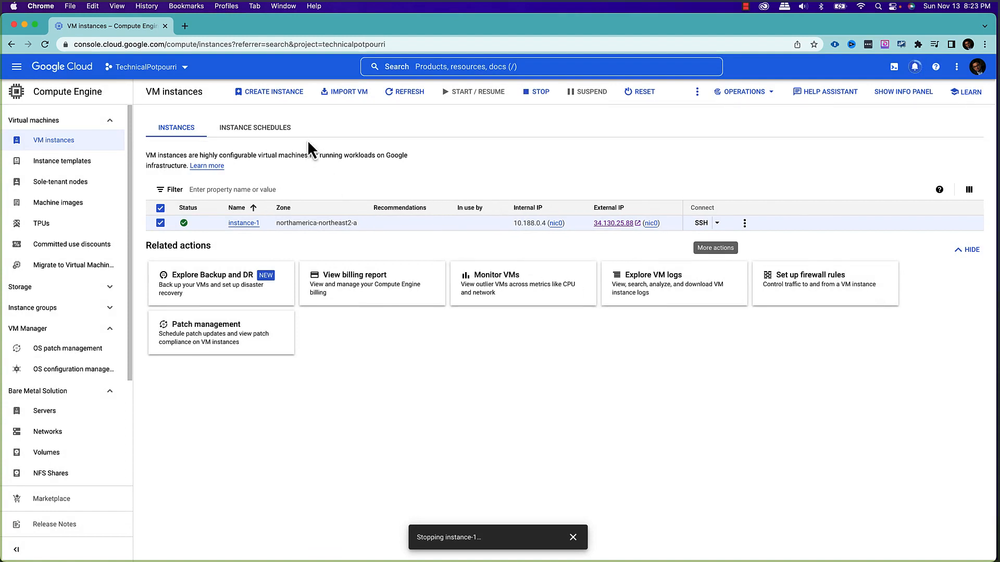
click(408, 92)
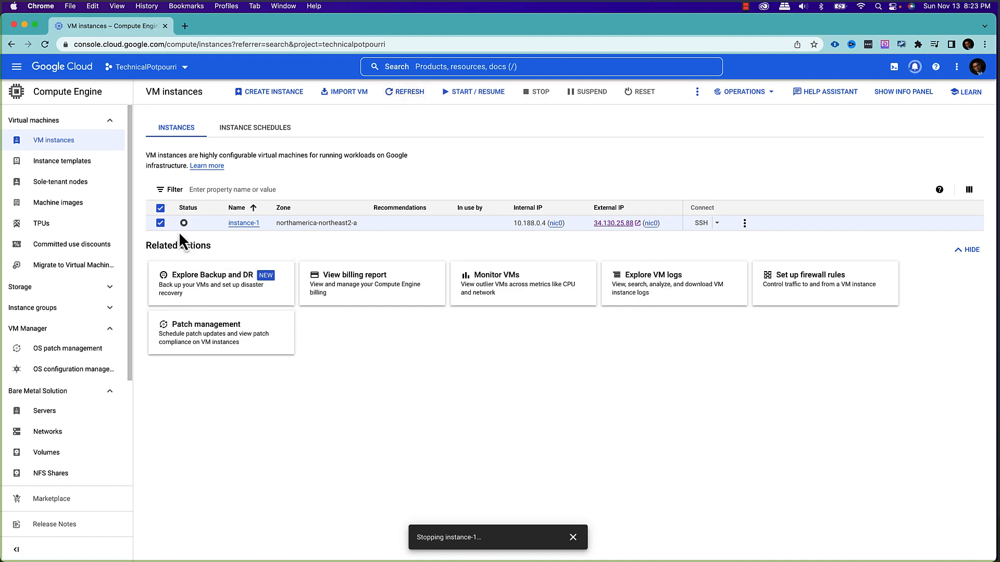
Start instance-1 again, confirm the start, refresh the instance list, and check the instance's status.
click(744, 223)
click(754, 241)
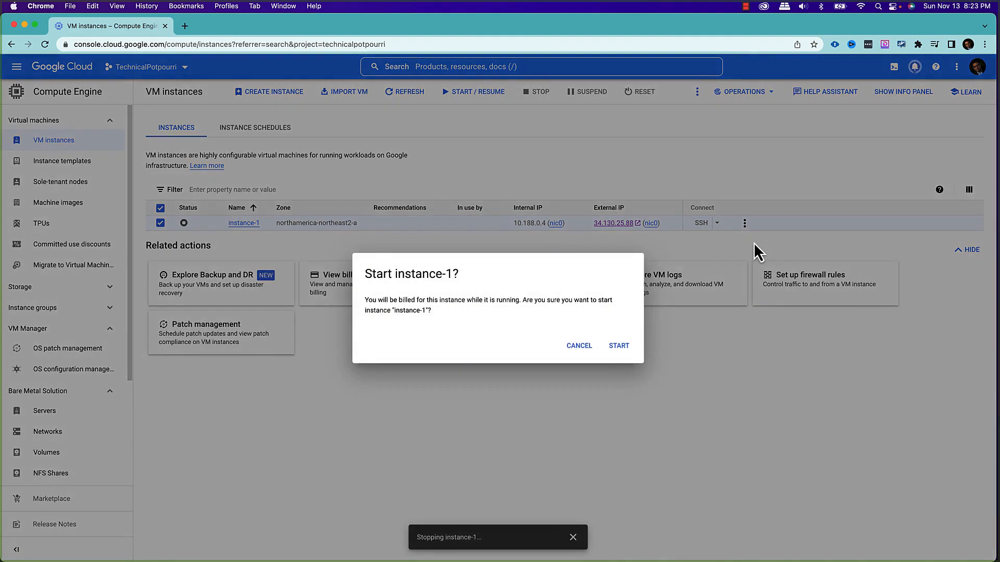
click(620, 346)
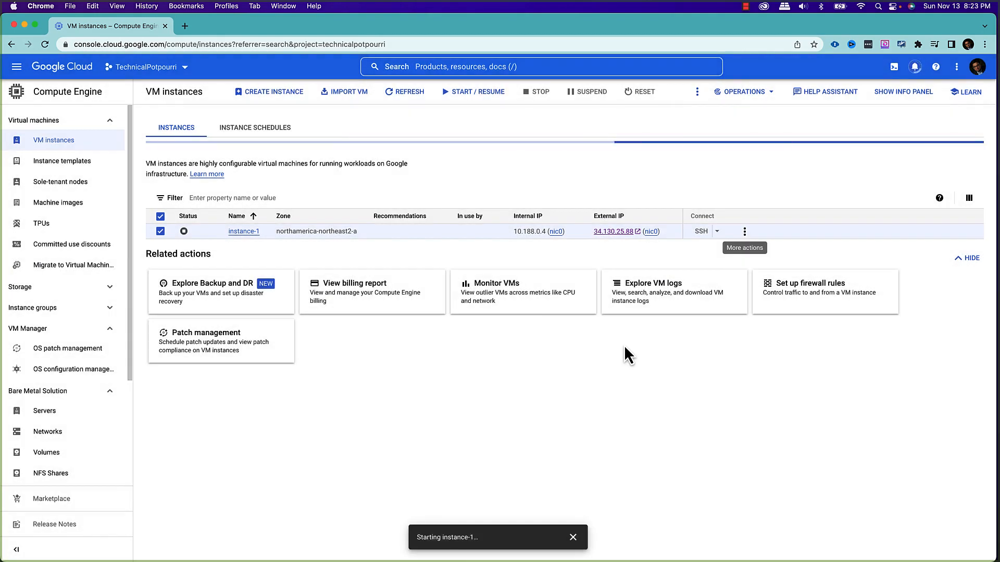
click(408, 93)
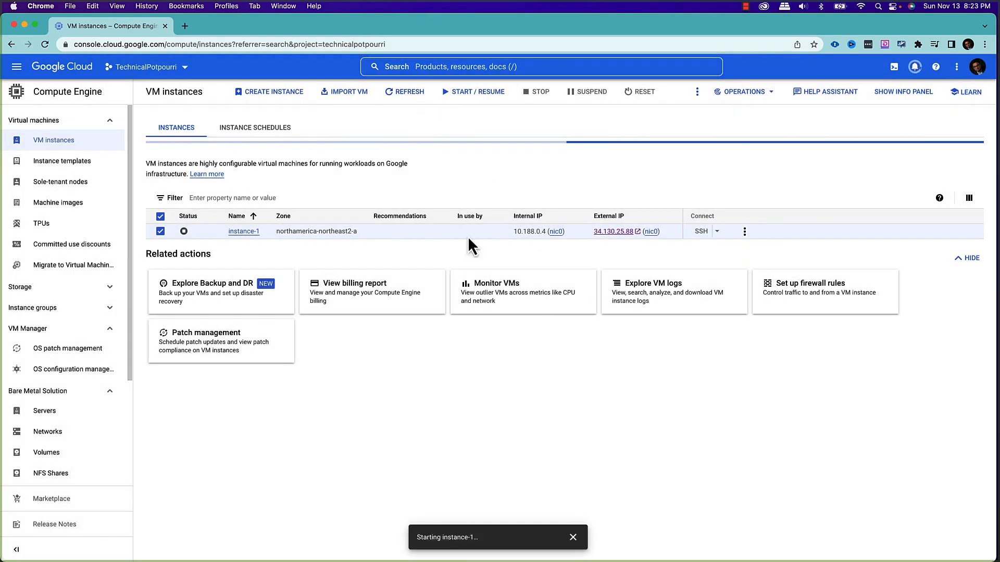
mouse_move(184, 225)
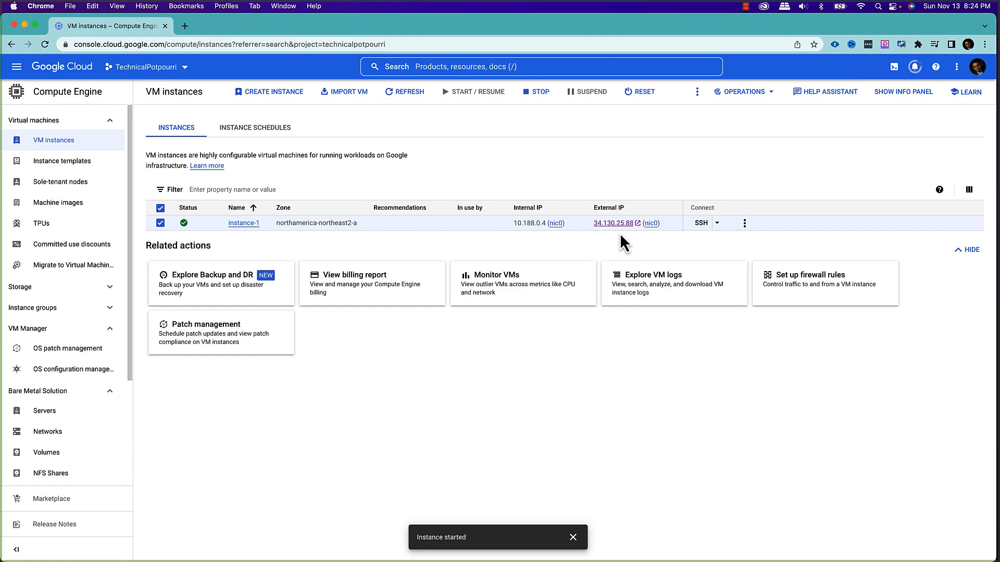
Search the console for ip, open the VPC network IP addresses page, and reload it.
click(538, 65)
text(ip address)
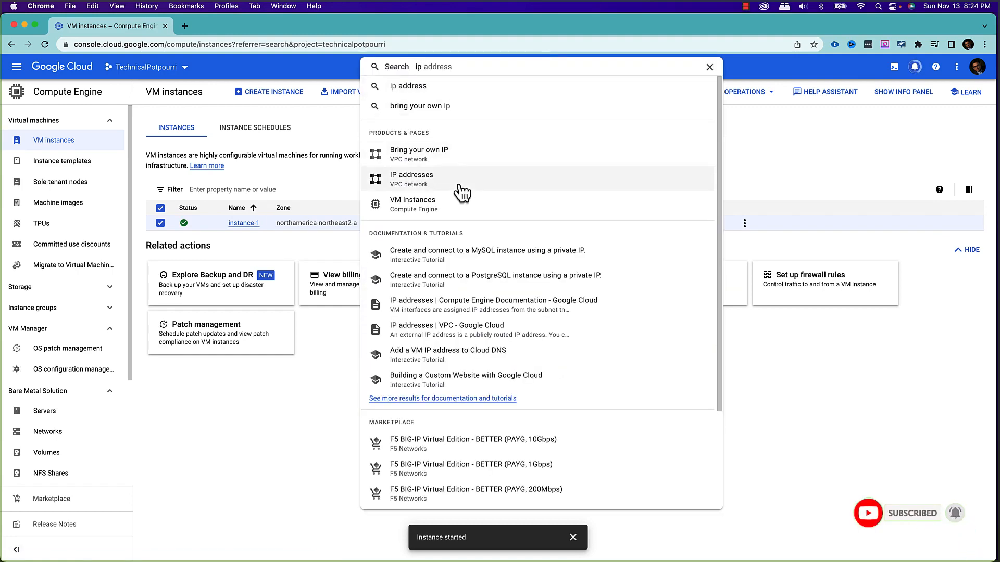
click(460, 179)
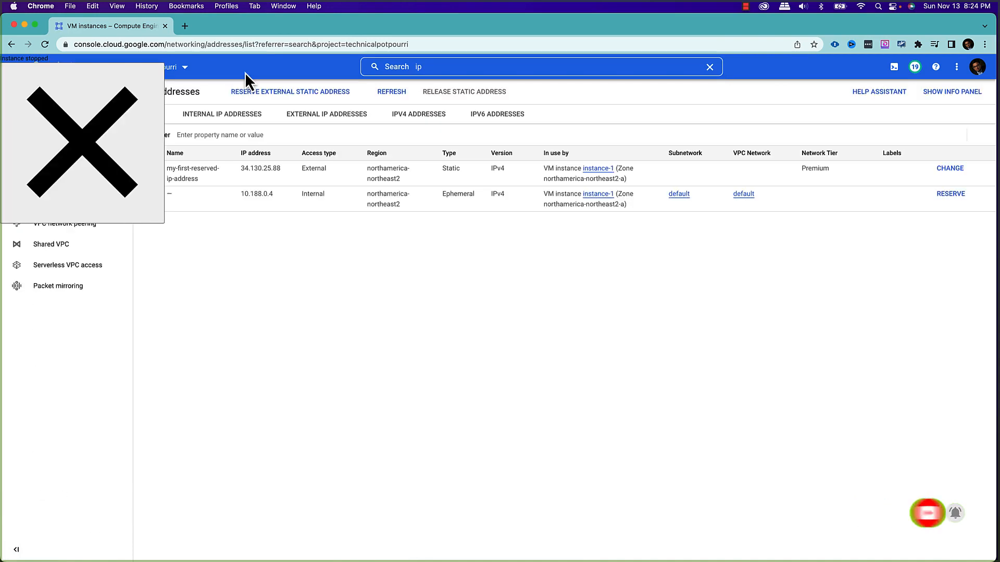
click(47, 45)
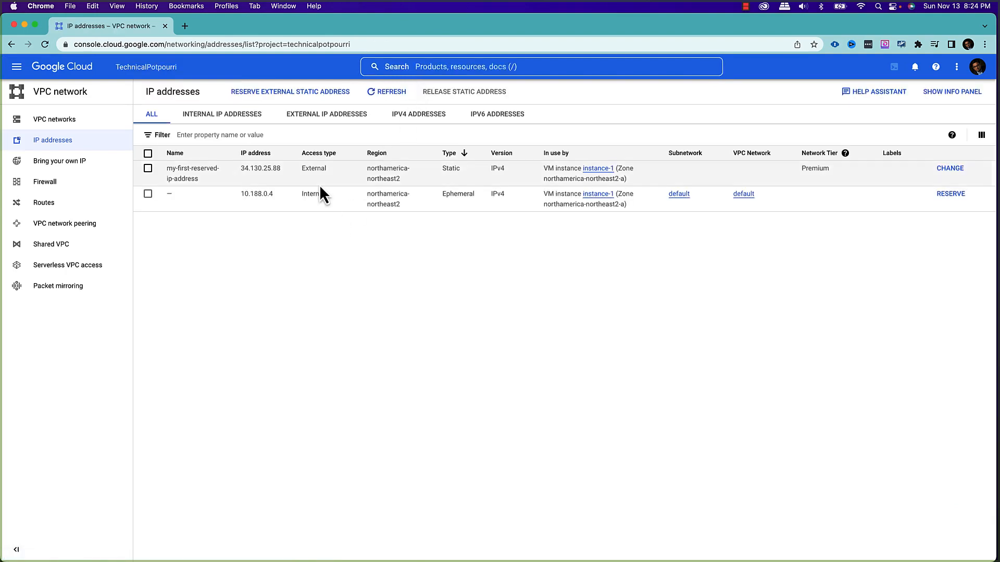
Change my-first-reserved-ip-address to attach to None with a new ephemeral address assigned to instance-1, and release the static address, confirming its deletion.
click(148, 168)
click(949, 171)
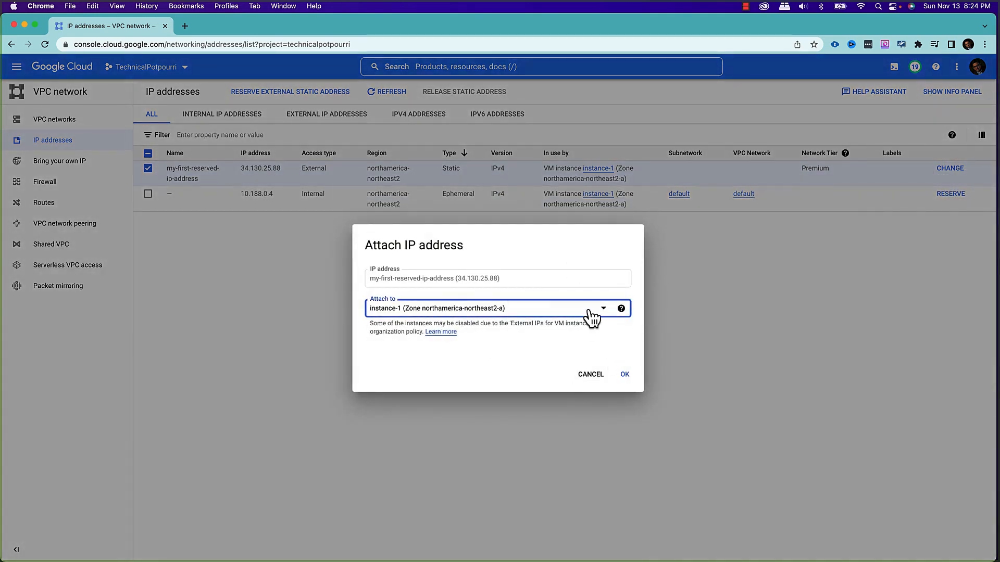
click(408, 313)
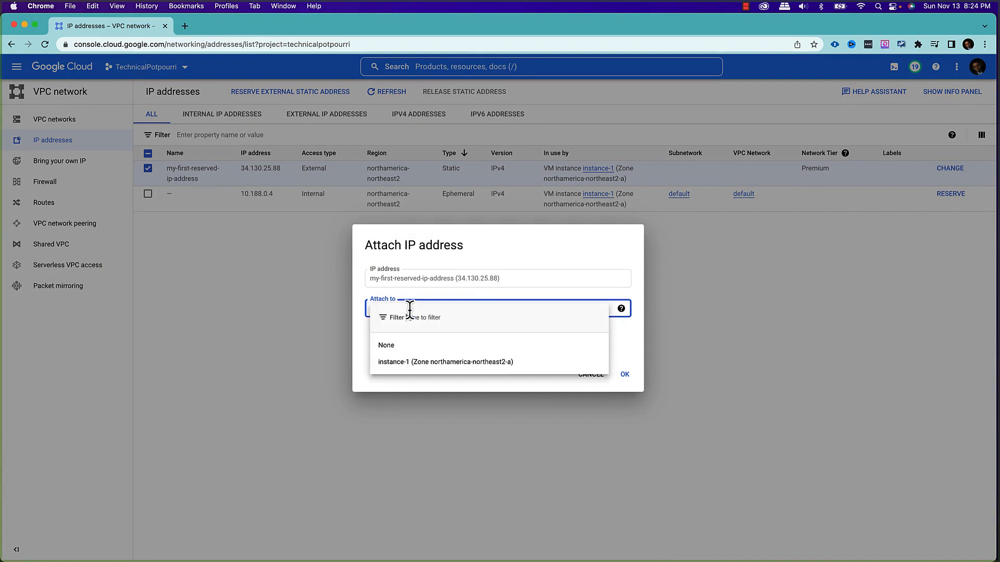
click(405, 346)
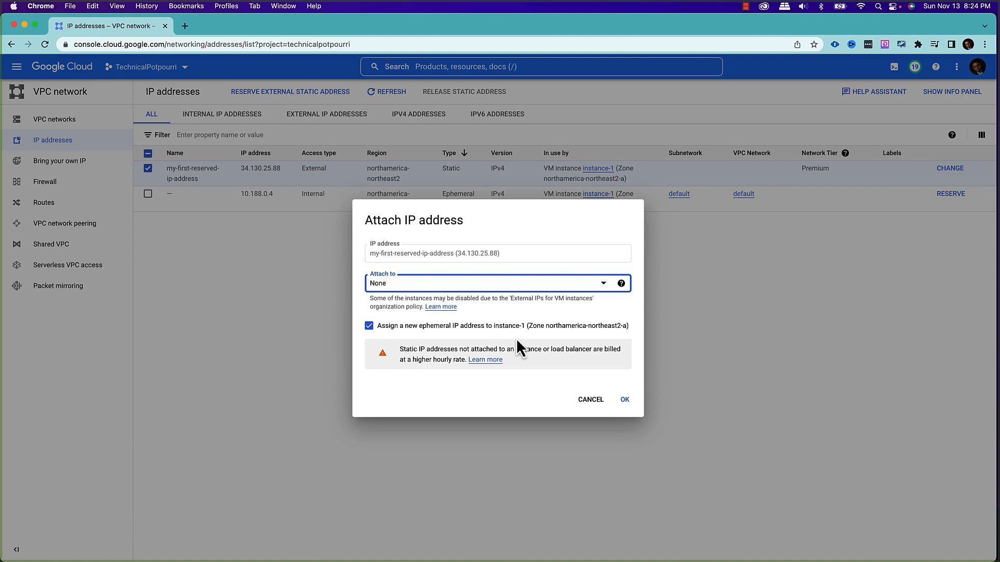
click(625, 400)
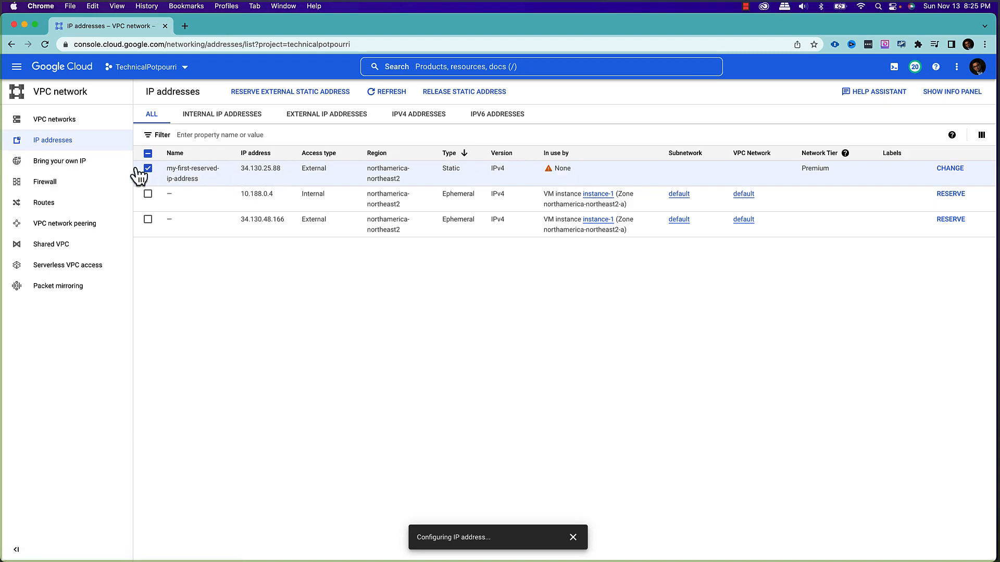
click(461, 94)
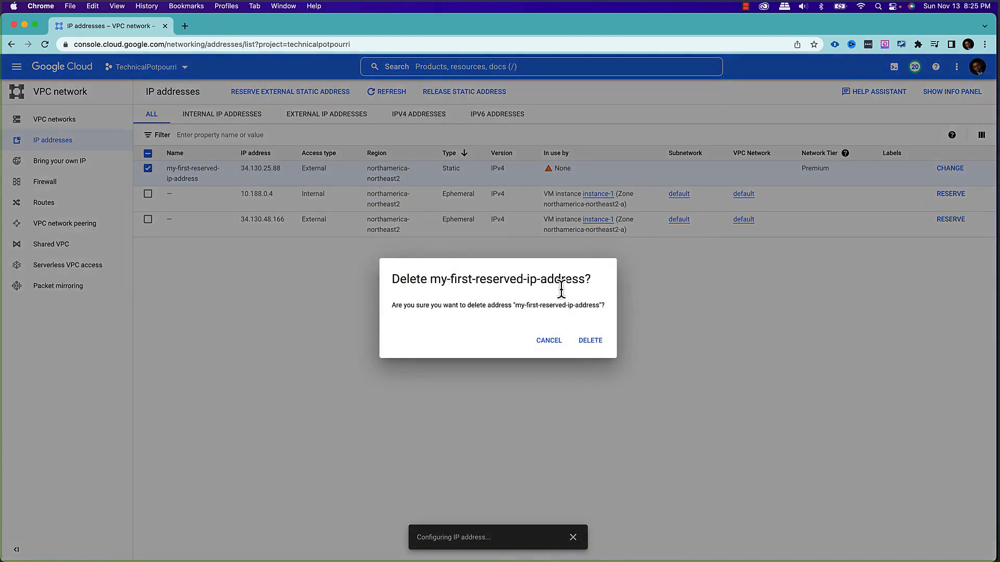
click(589, 341)
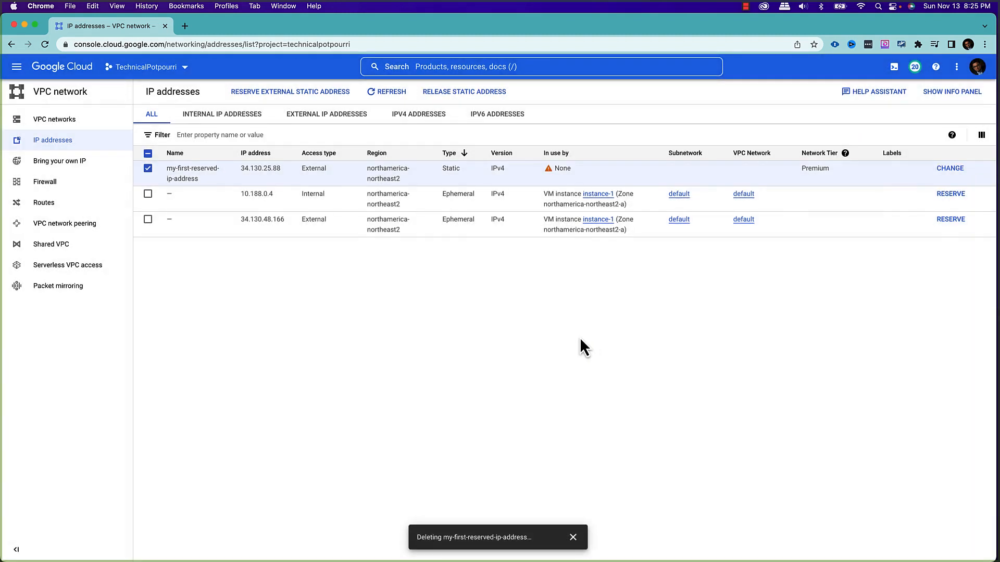